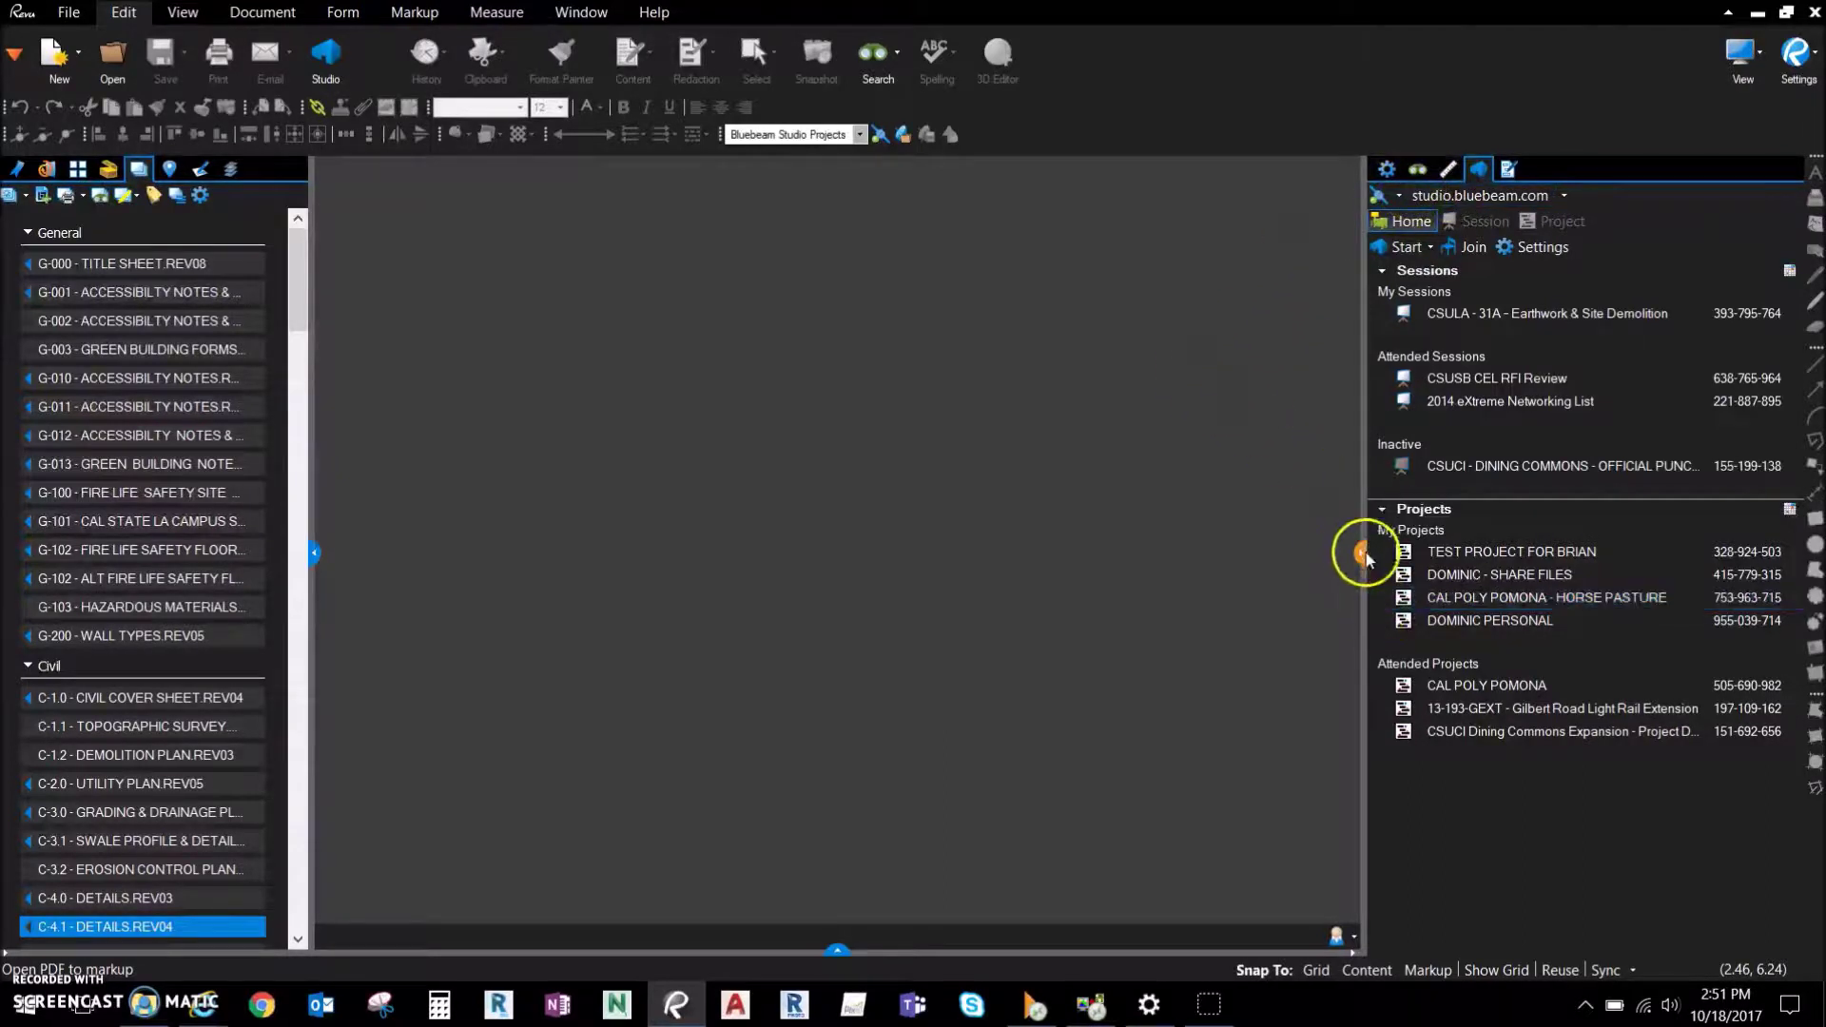
# Open the Studio account Preferences window from Settings and move it up and left.
pyautogui.click(1360, 552)
pyautogui.click(1796, 552)
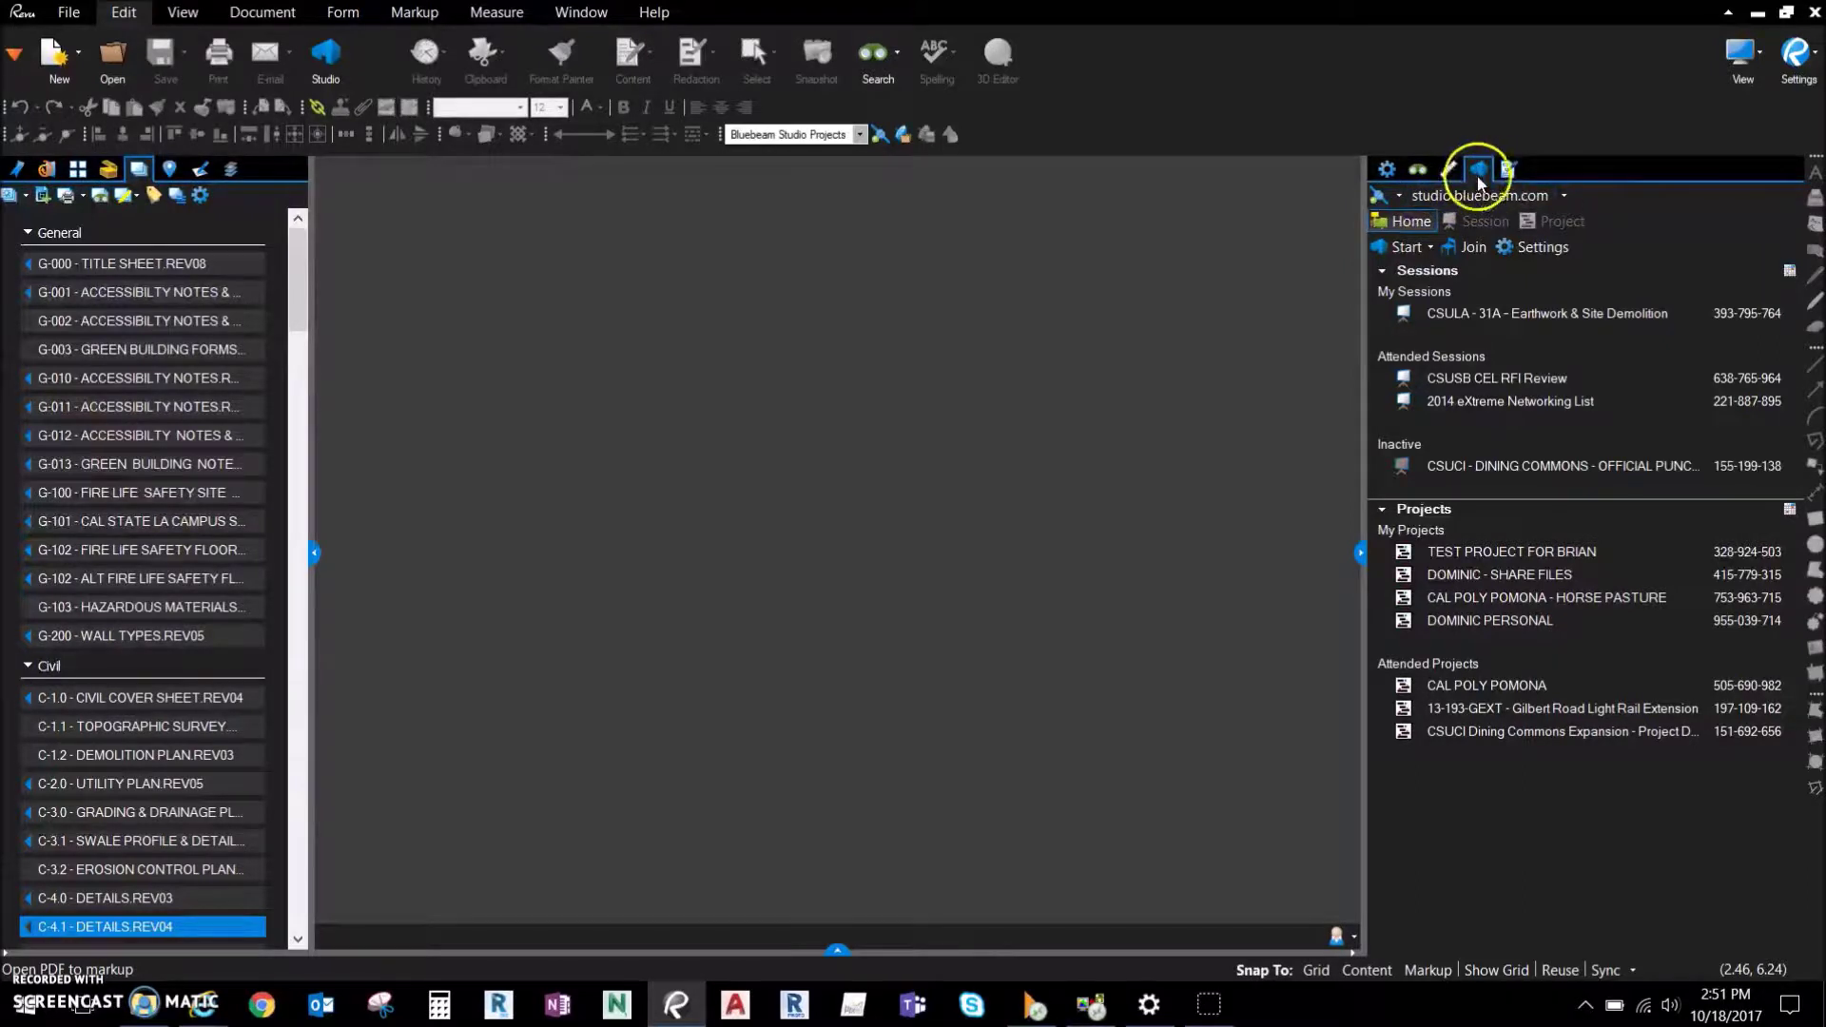
pyautogui.click(1541, 247)
pyautogui.moveTo(1097, 266); pyautogui.dragTo(1031, 212)
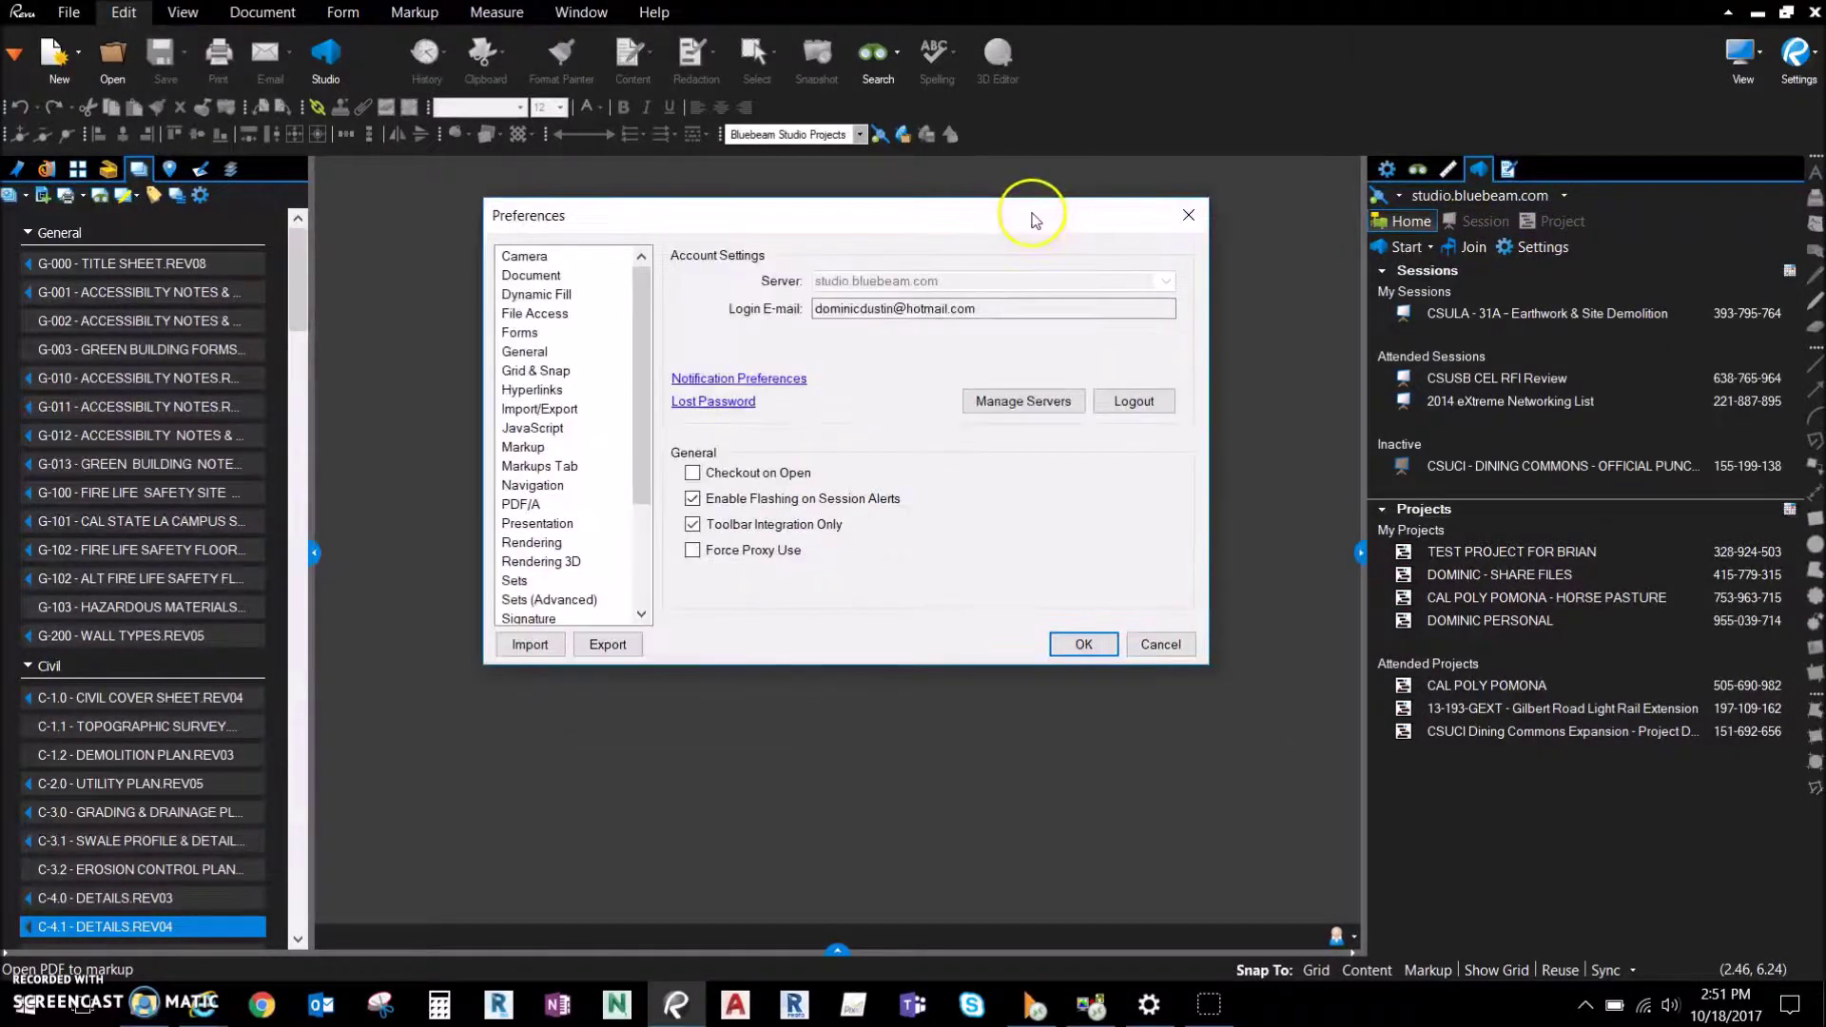
pyautogui.moveTo(635, 361); pyautogui.dragTo(635, 465)
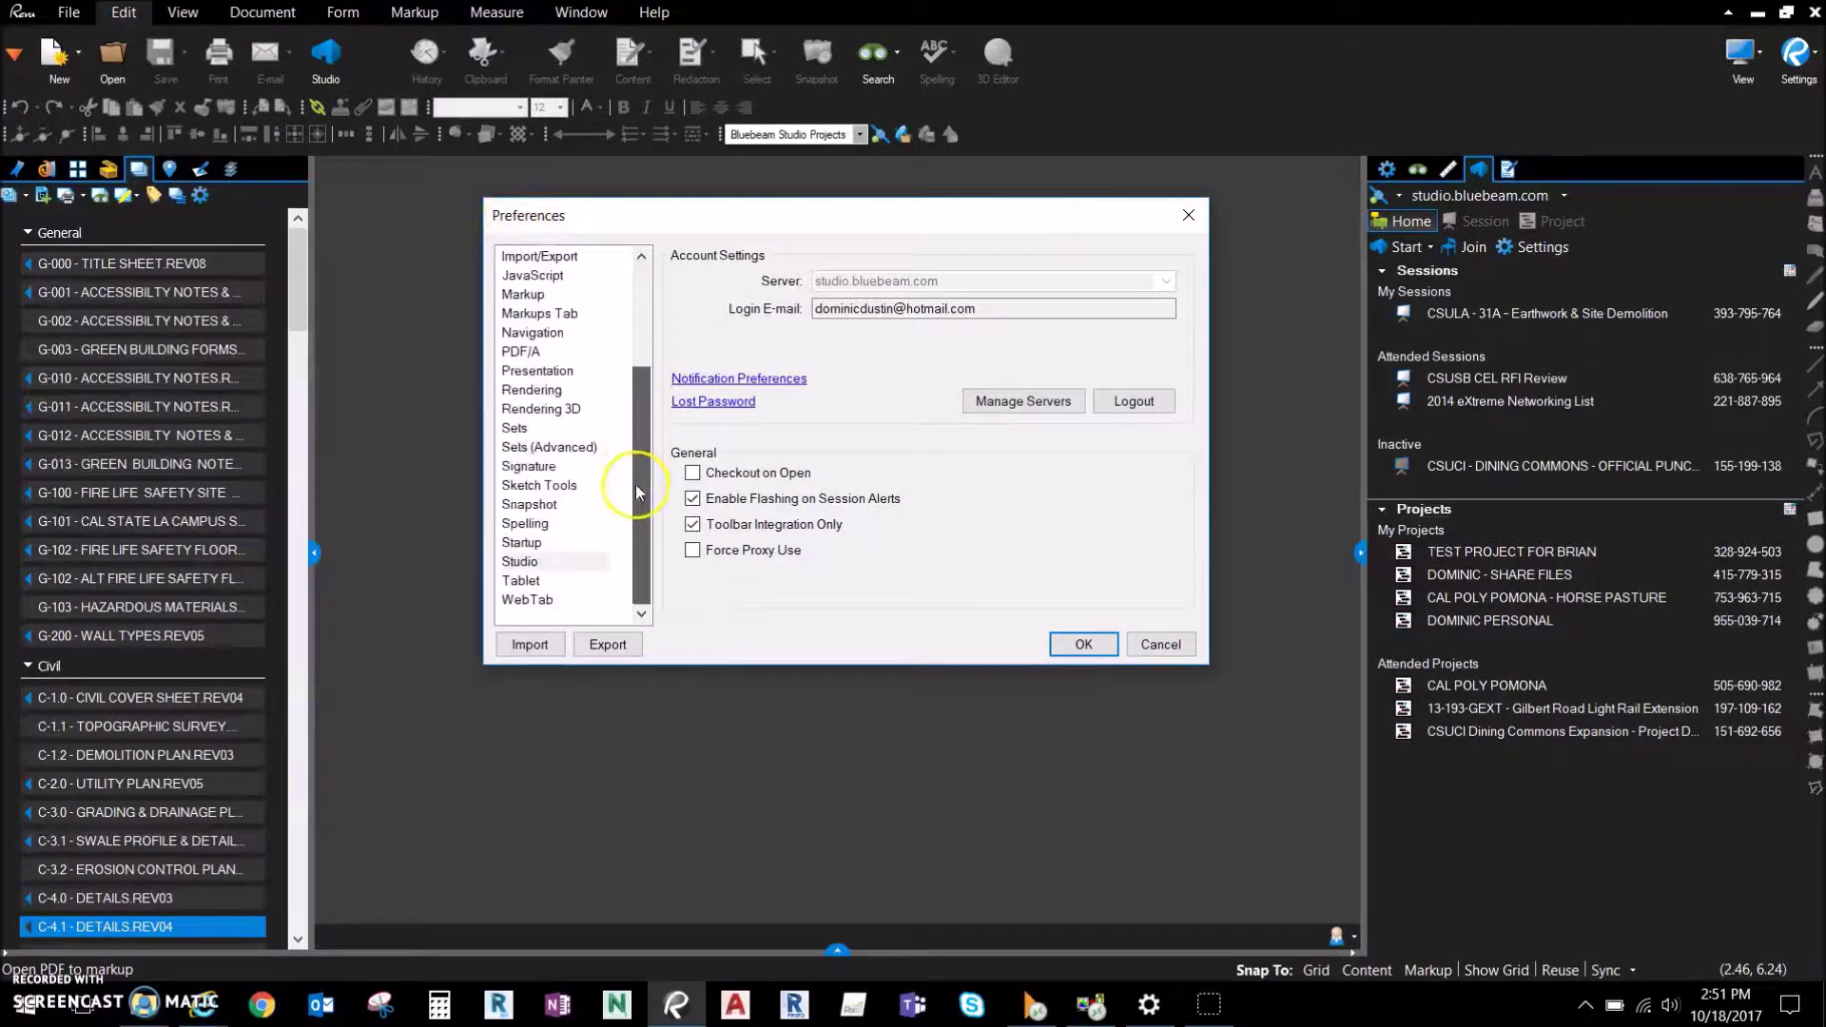
# Open the Studio Notification Preferences page and narrow the Studio panel to widen it.
pyautogui.click(535, 563)
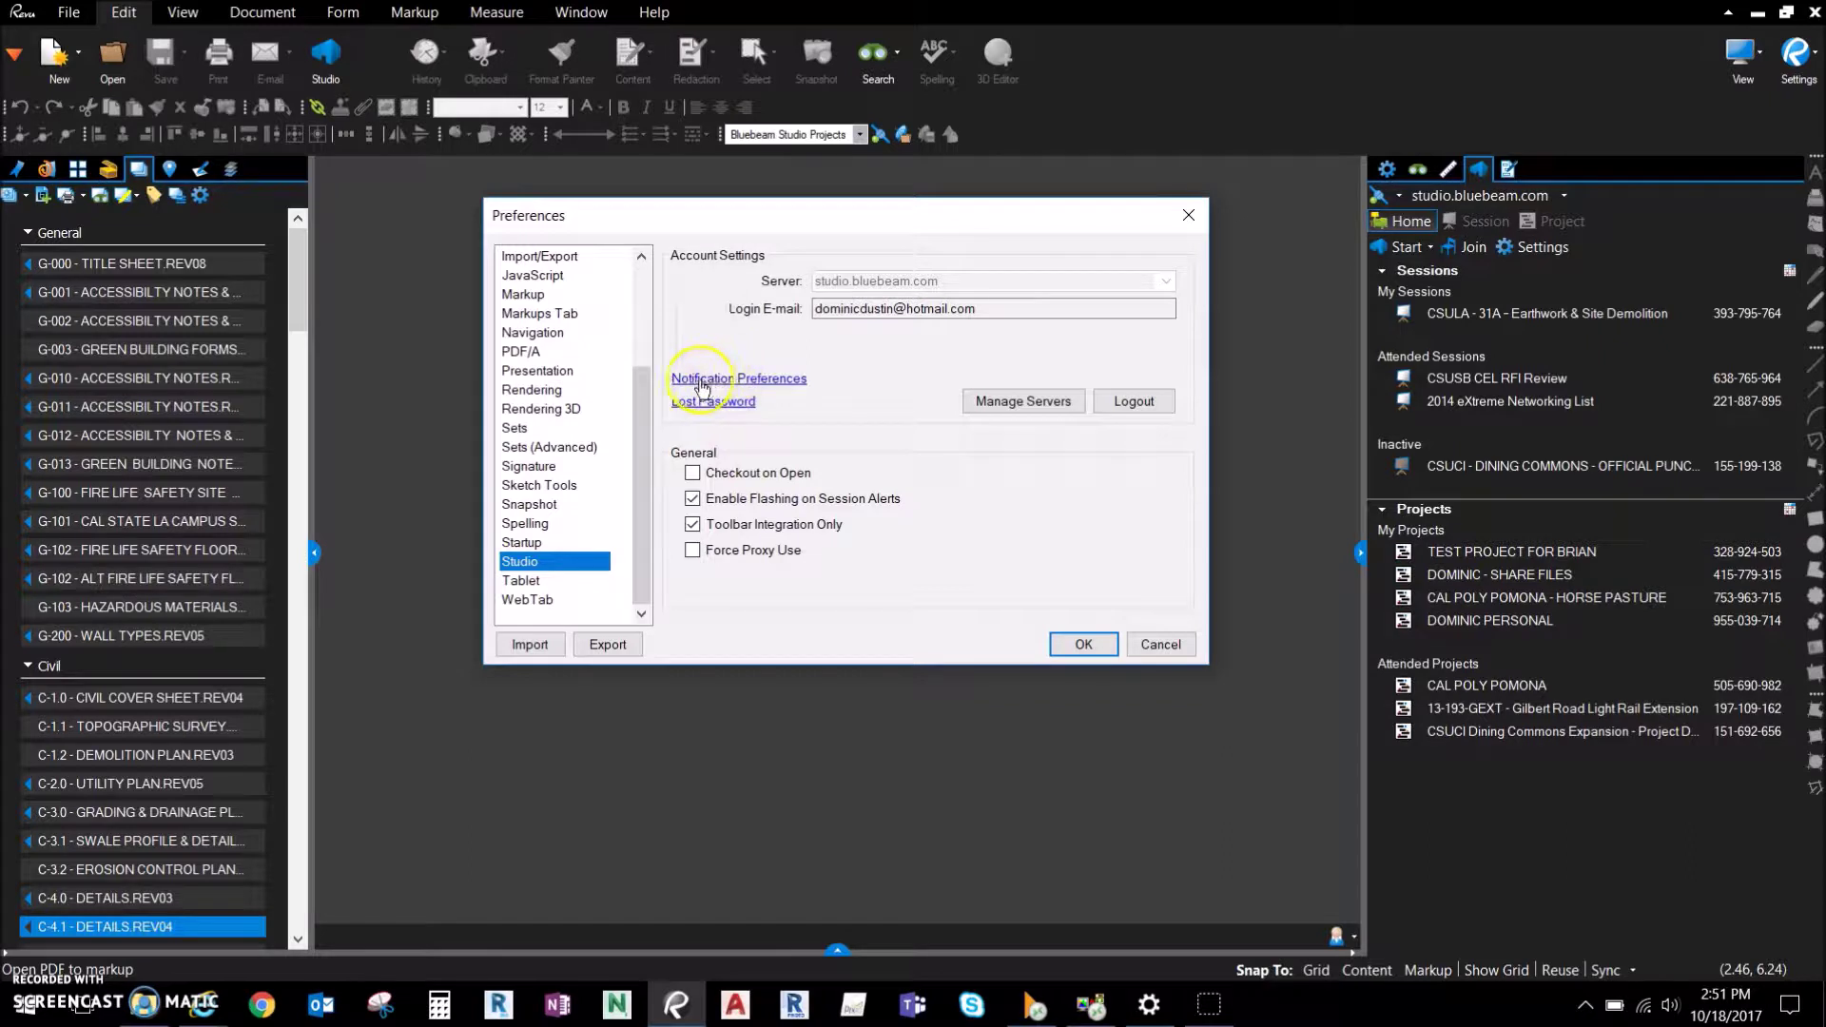
pyautogui.click(772, 379)
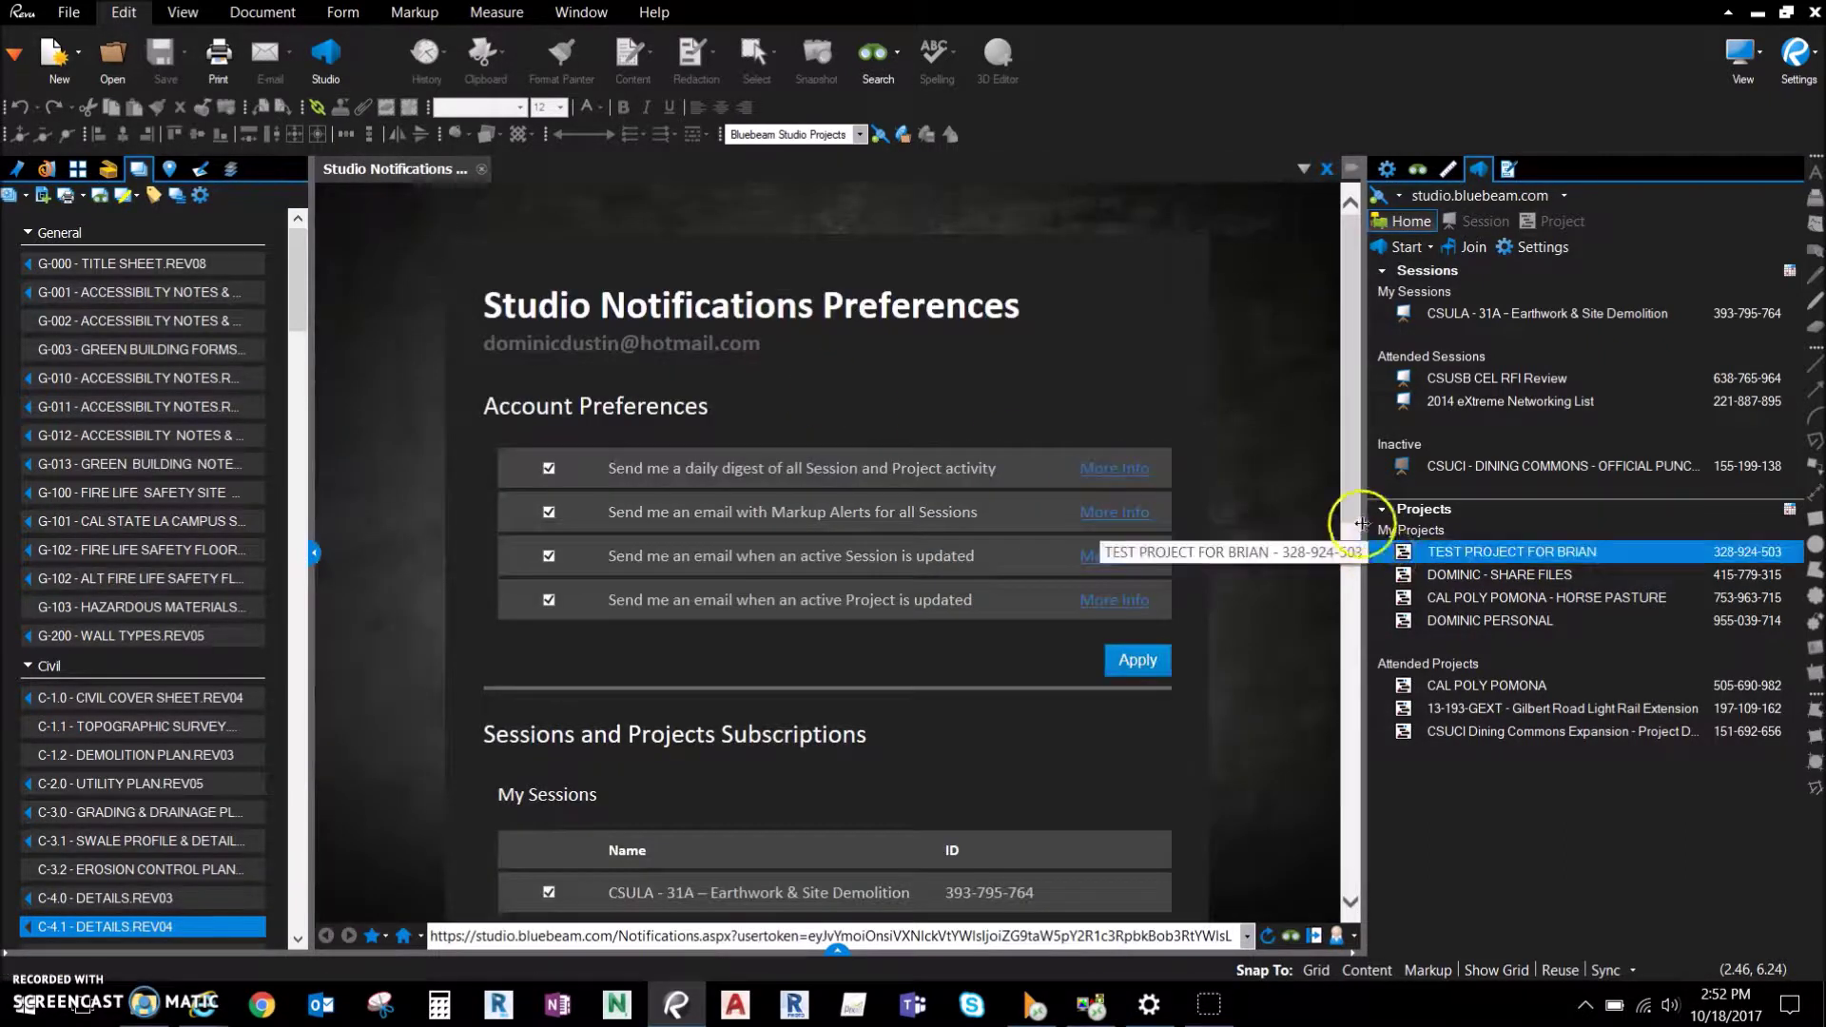
pyautogui.moveTo(1357, 517); pyautogui.dragTo(1628, 518)
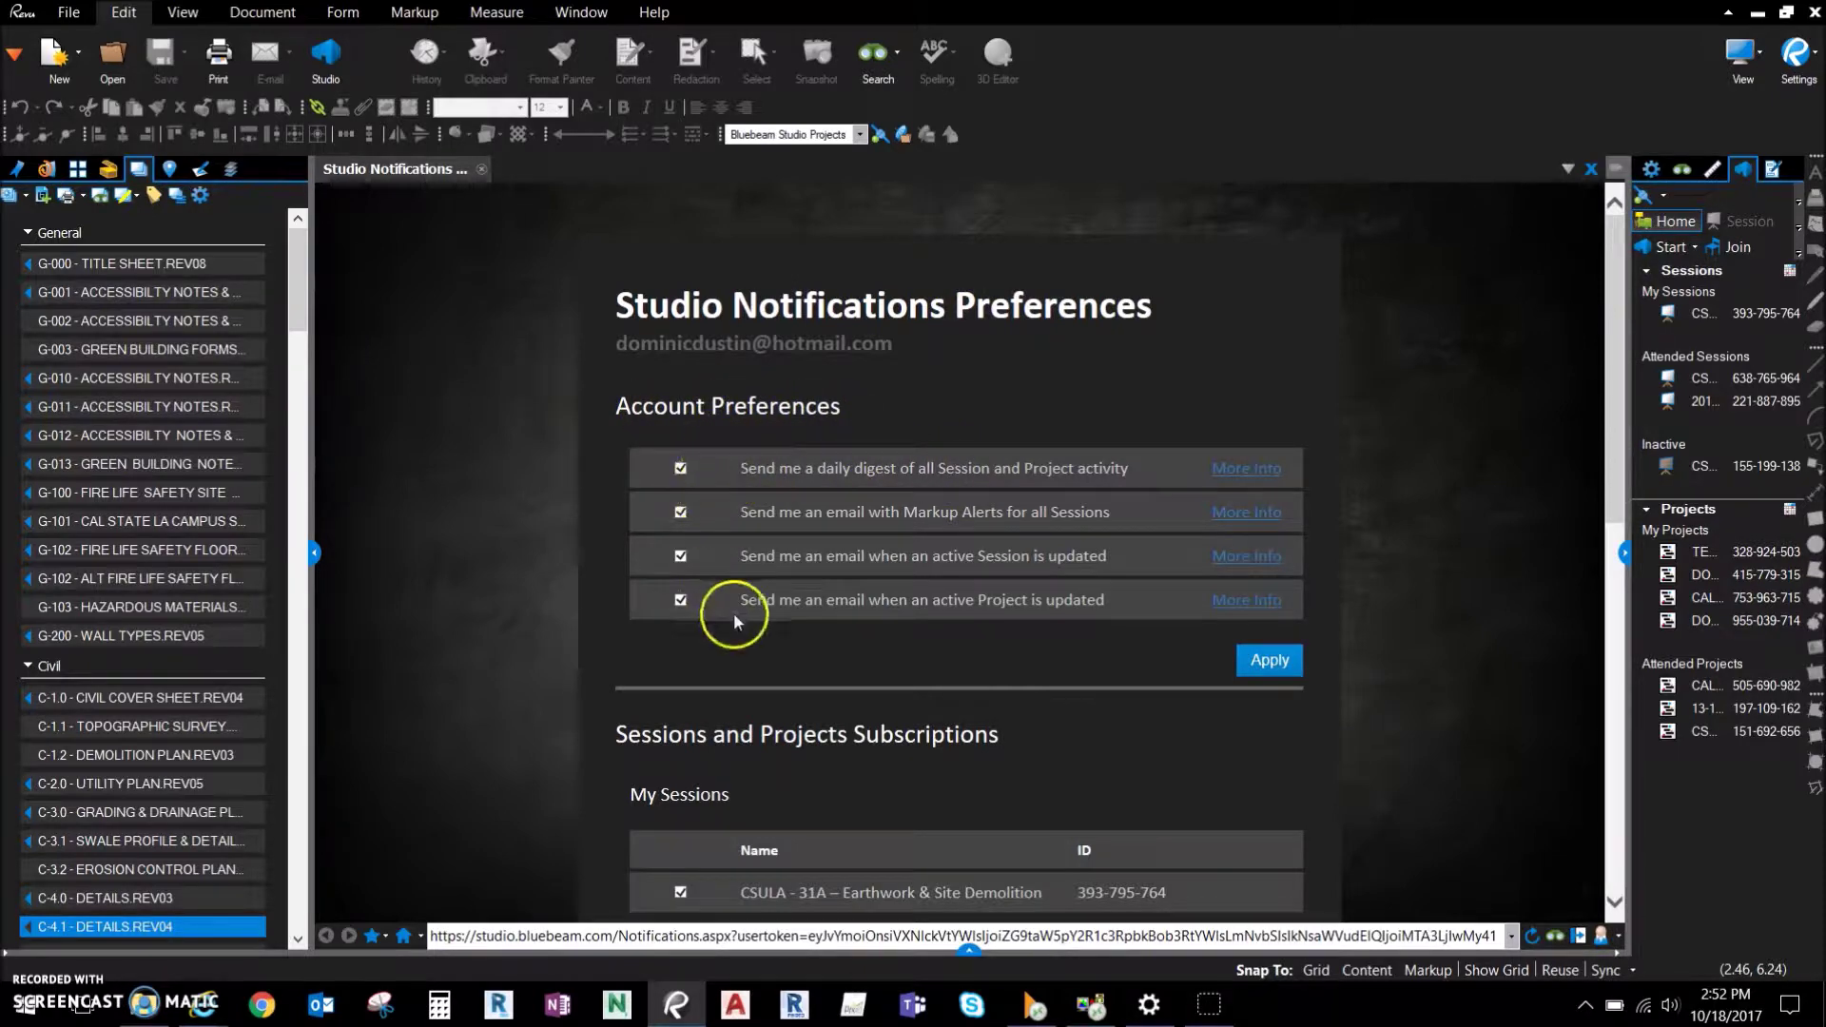
# Expand More Info for the daily digest, Markup Alerts, session update and project update emails.
pyautogui.click(1247, 470)
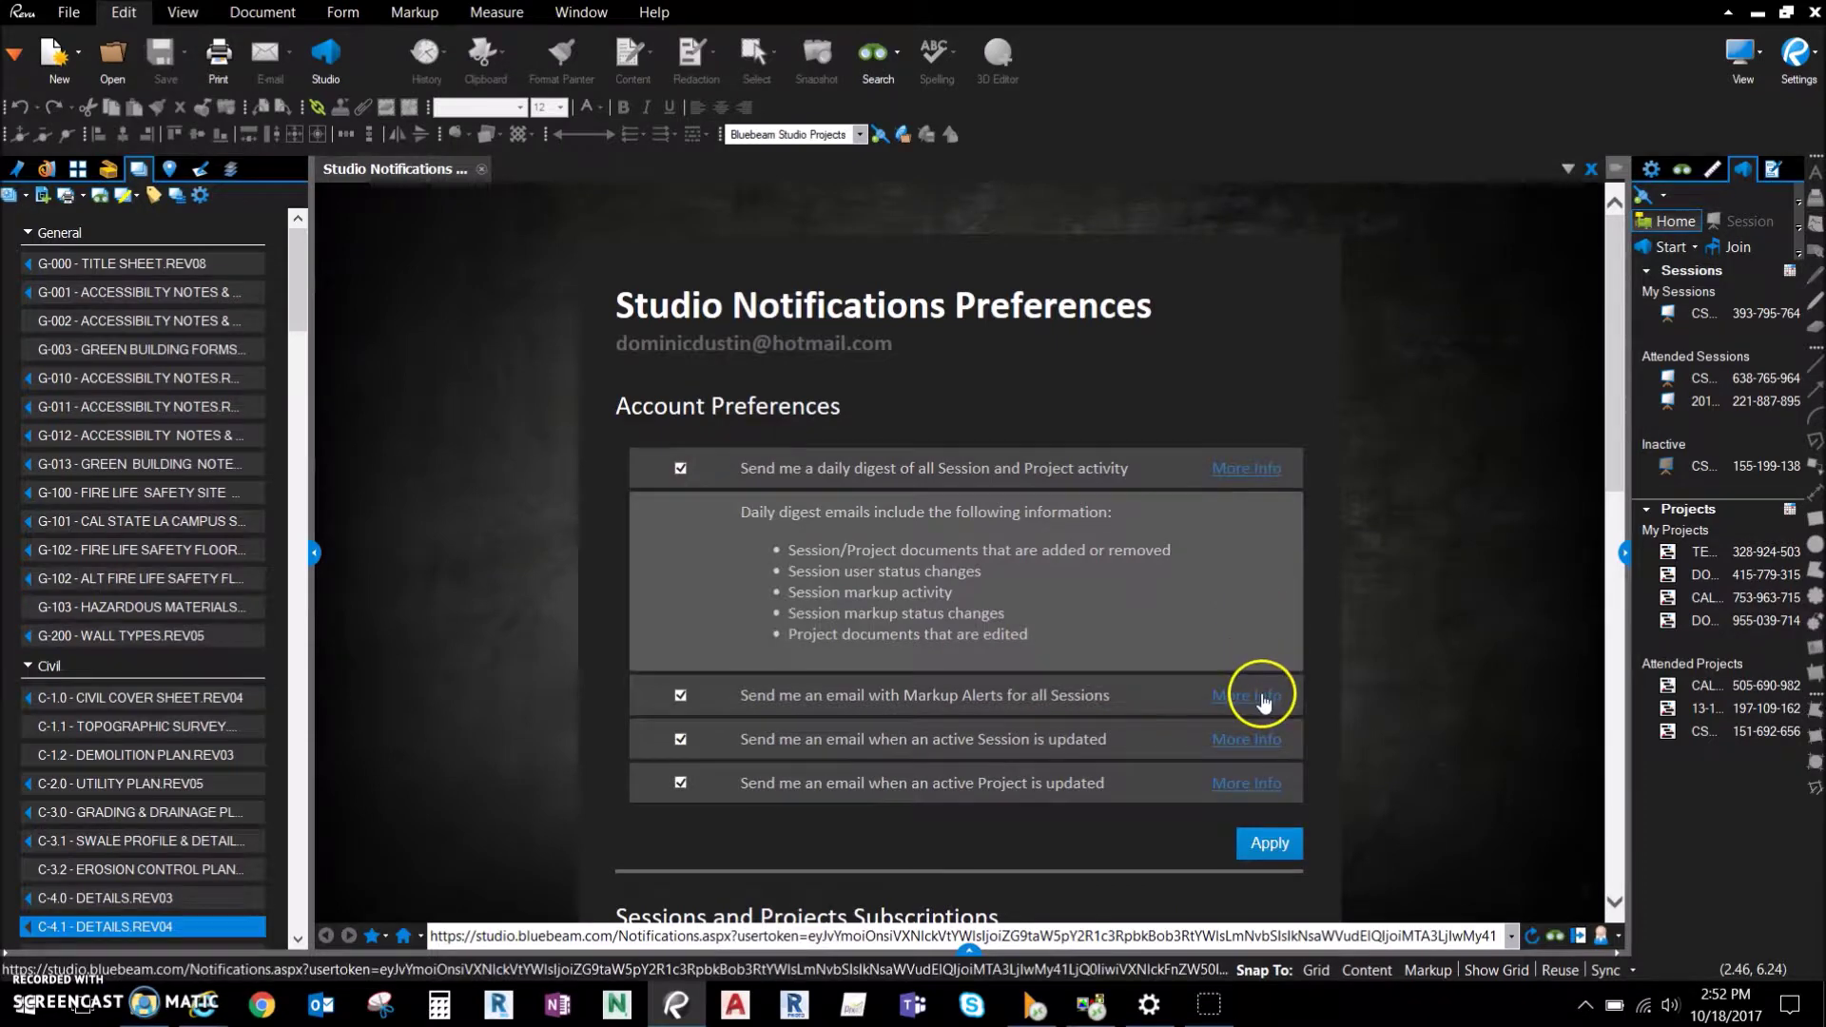
pyautogui.click(1258, 694)
pyautogui.scroll(-2, 1281, 630)
pyautogui.click(1245, 582)
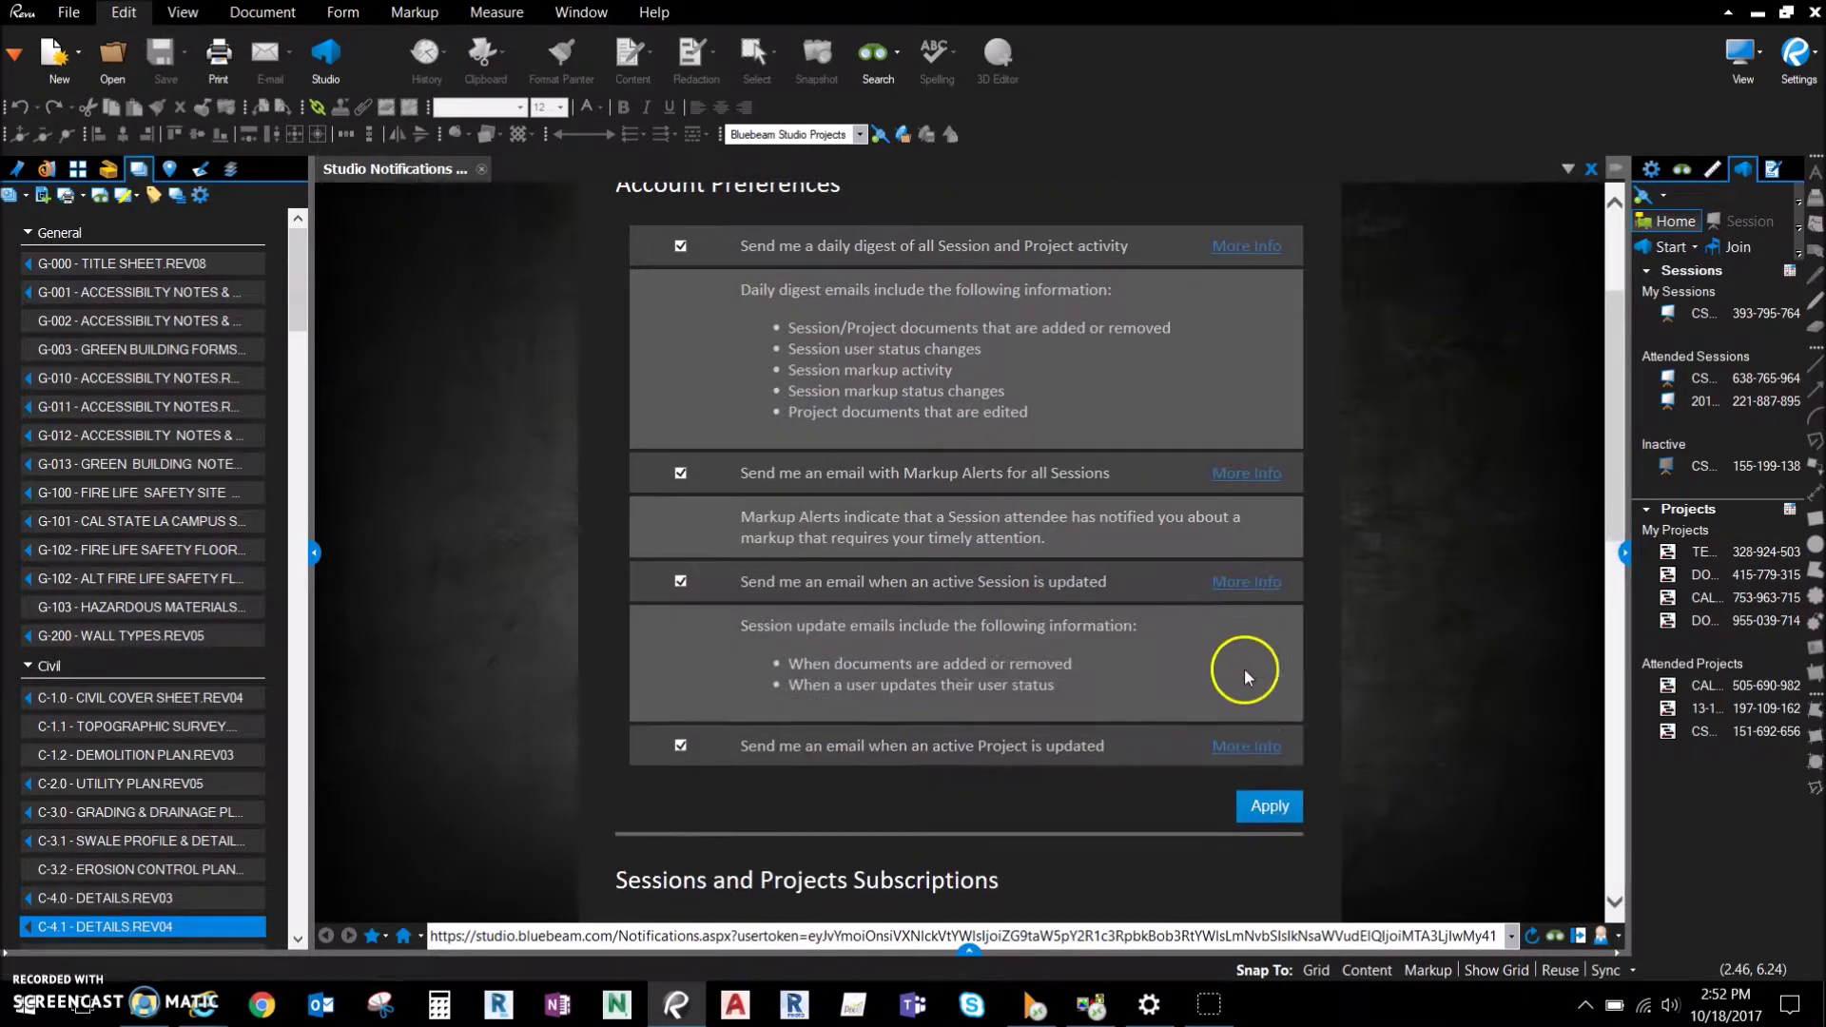
pyautogui.click(1235, 746)
pyautogui.scroll(2, 1027, 557)
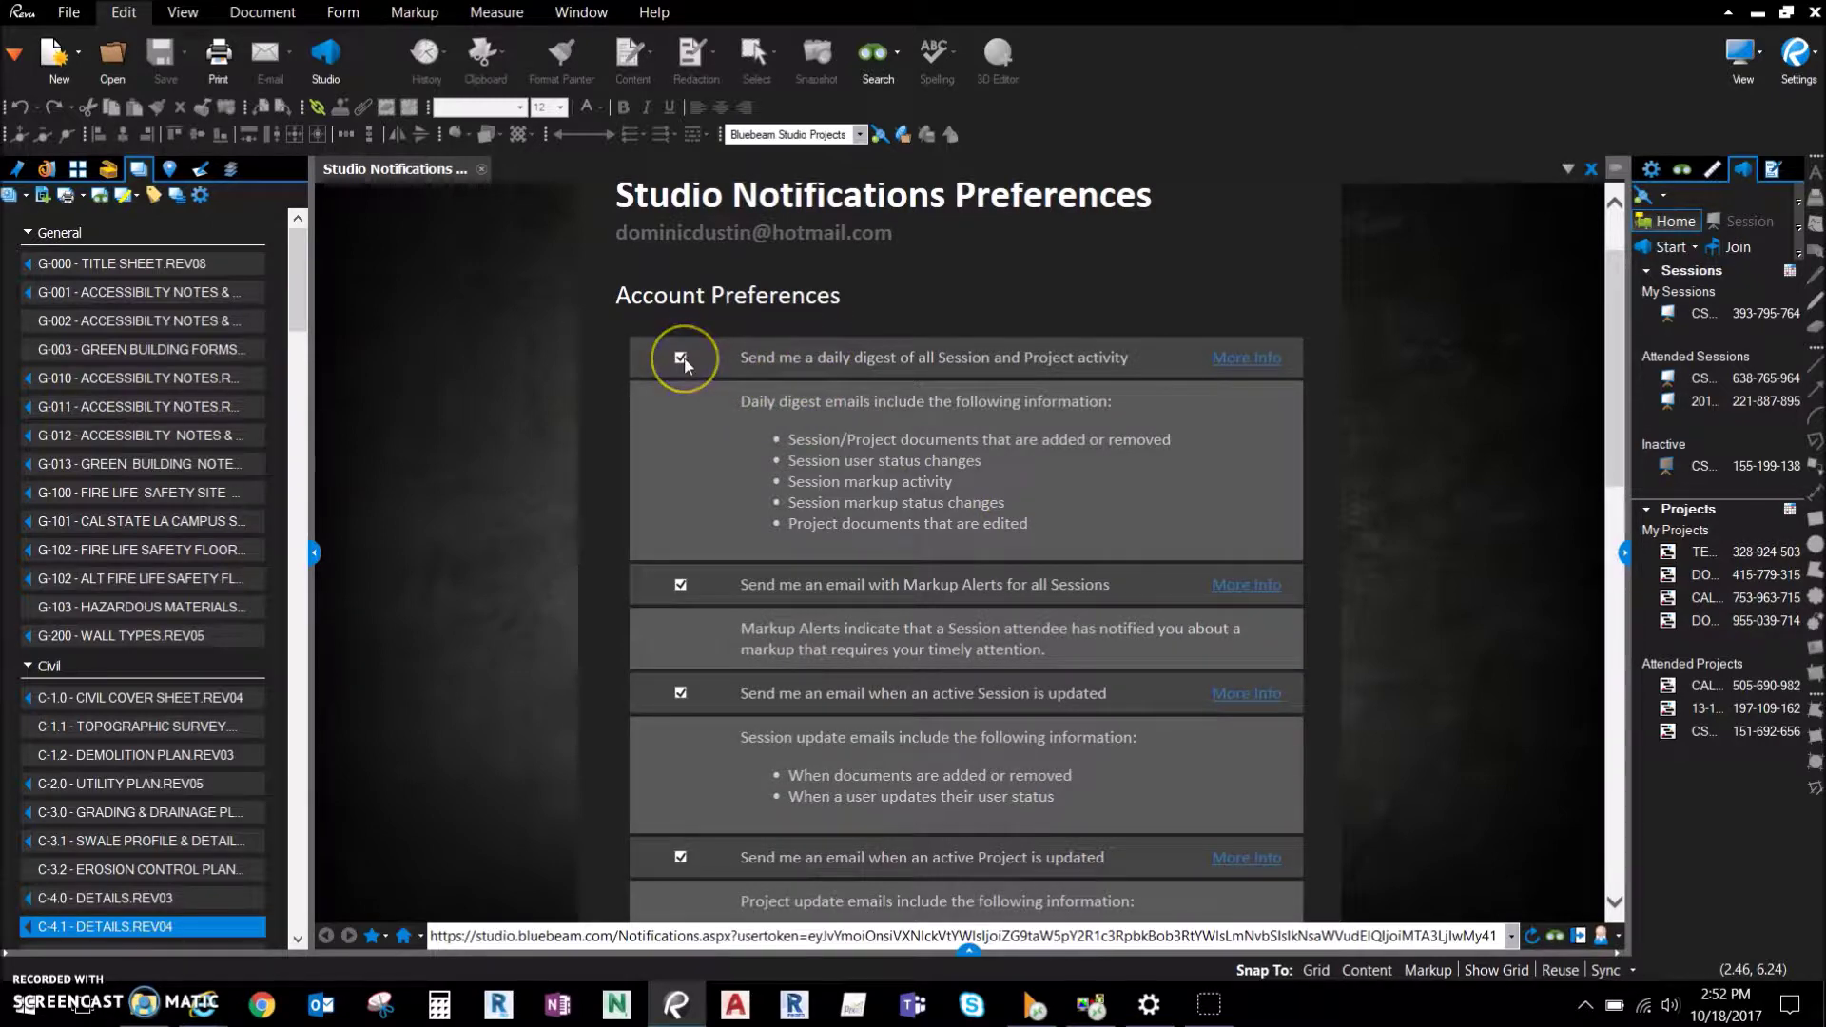
# Adjust the notifications page view and widen the Studio panel beside it.
pyautogui.moveTo(684, 363)
pyautogui.mouseDown()
pyautogui.moveTo(911, 359)
pyautogui.moveTo(999, 368)
pyautogui.moveTo(1008, 390)
pyautogui.moveTo(836, 408)
pyautogui.moveTo(806, 447)
pyautogui.mouseUp()
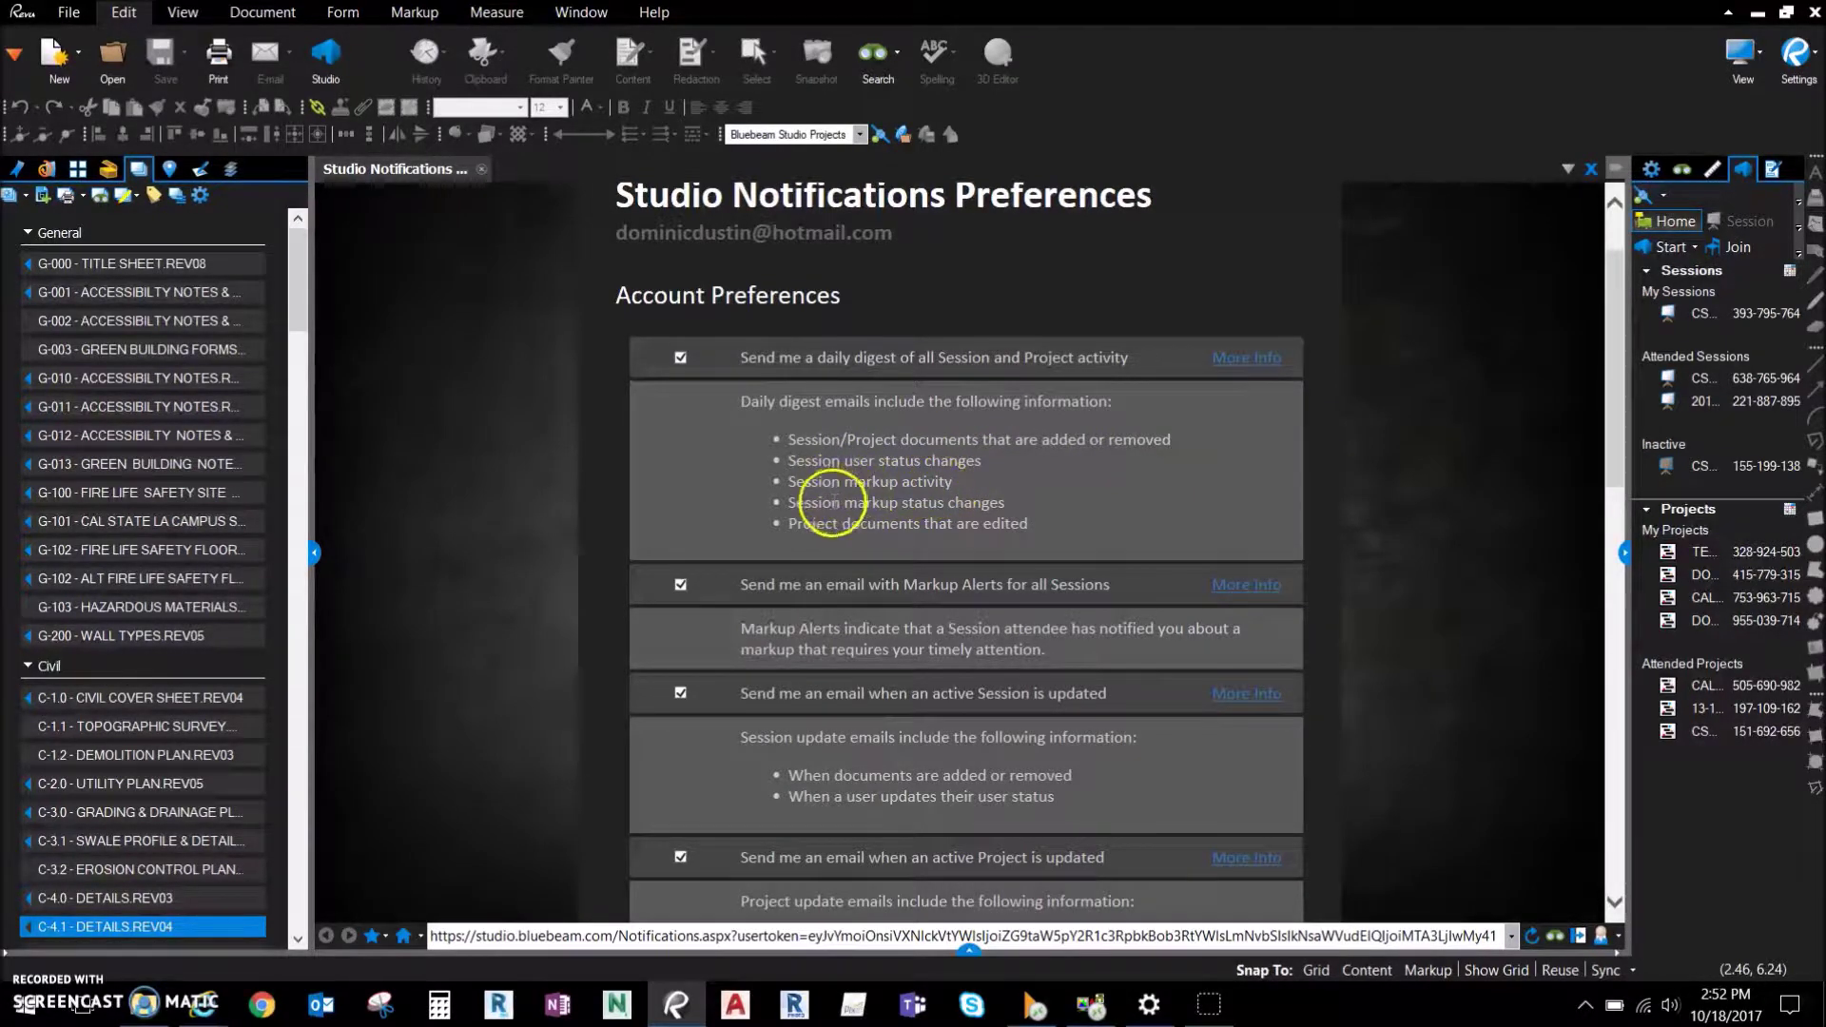
pyautogui.middleClick(1090, 504)
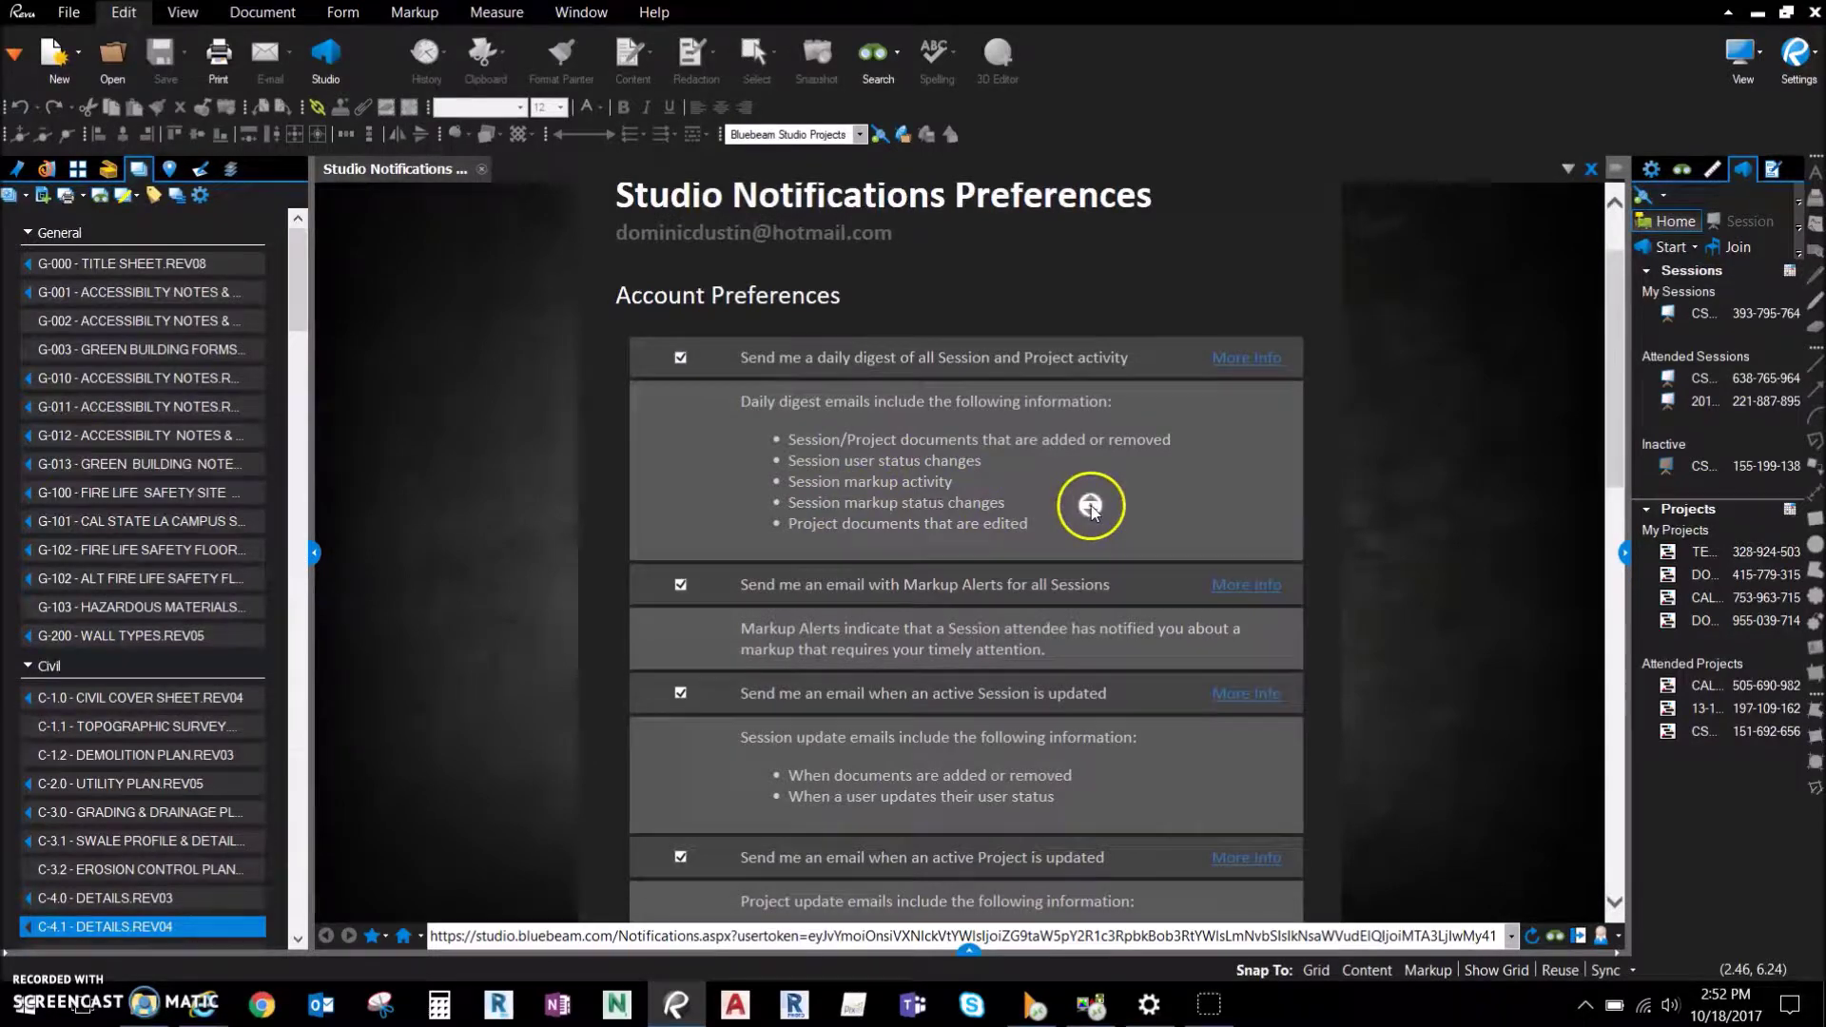
pyautogui.click(1064, 541)
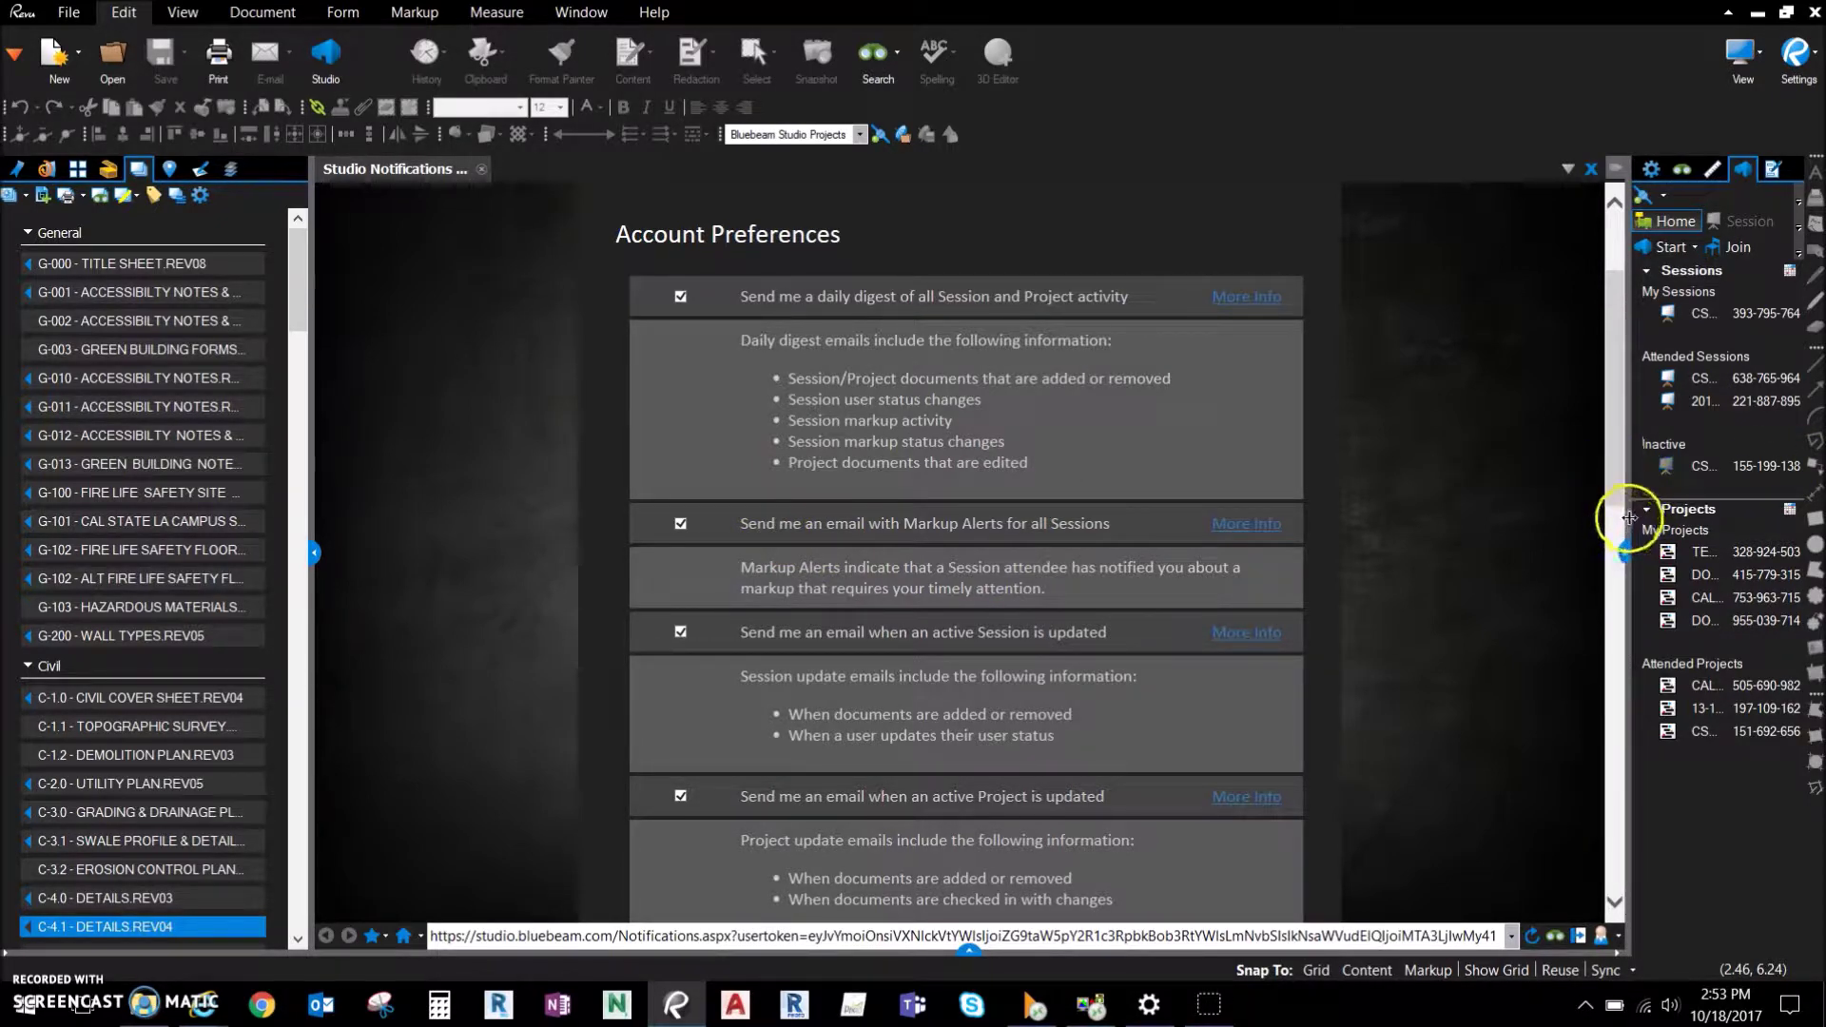
pyautogui.moveTo(1627, 539); pyautogui.dragTo(1486, 539)
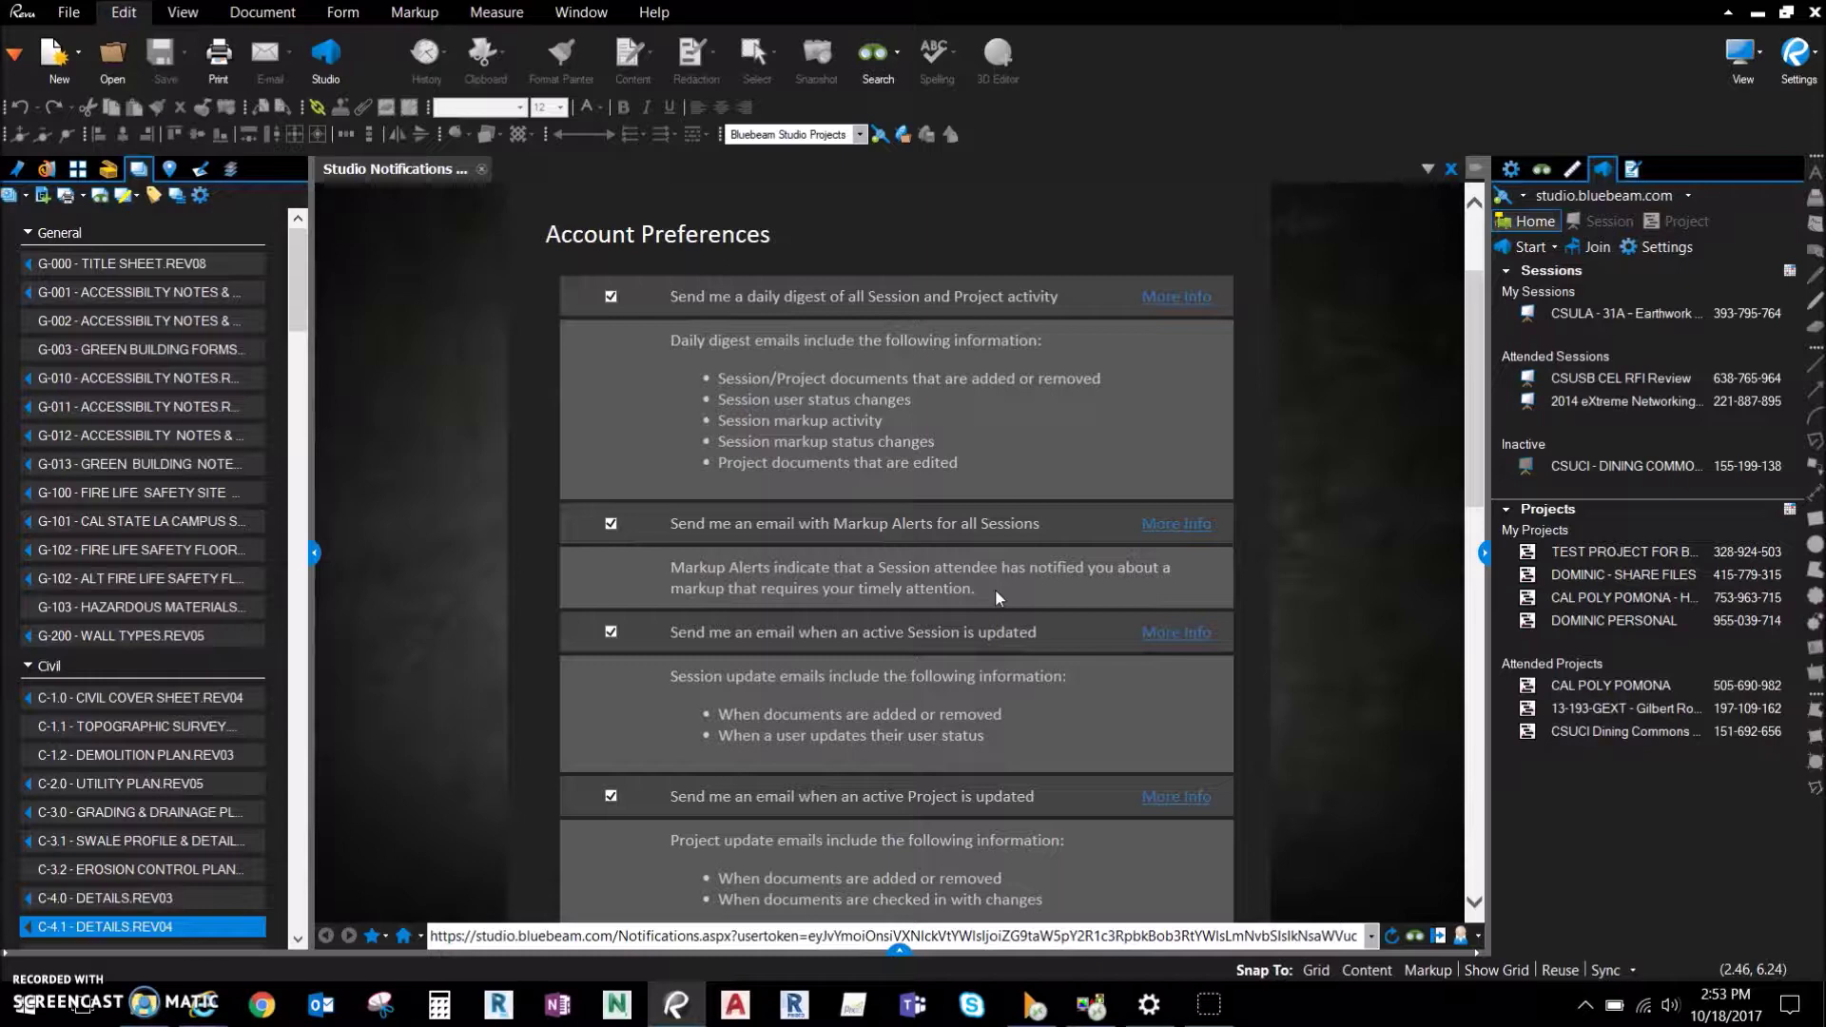
# Review the four checked Account Preferences email options and their descriptions on the notifications page.
pyautogui.click(614, 299)
pyautogui.click(598, 578)
pyautogui.scroll(-1, 1088, 691)
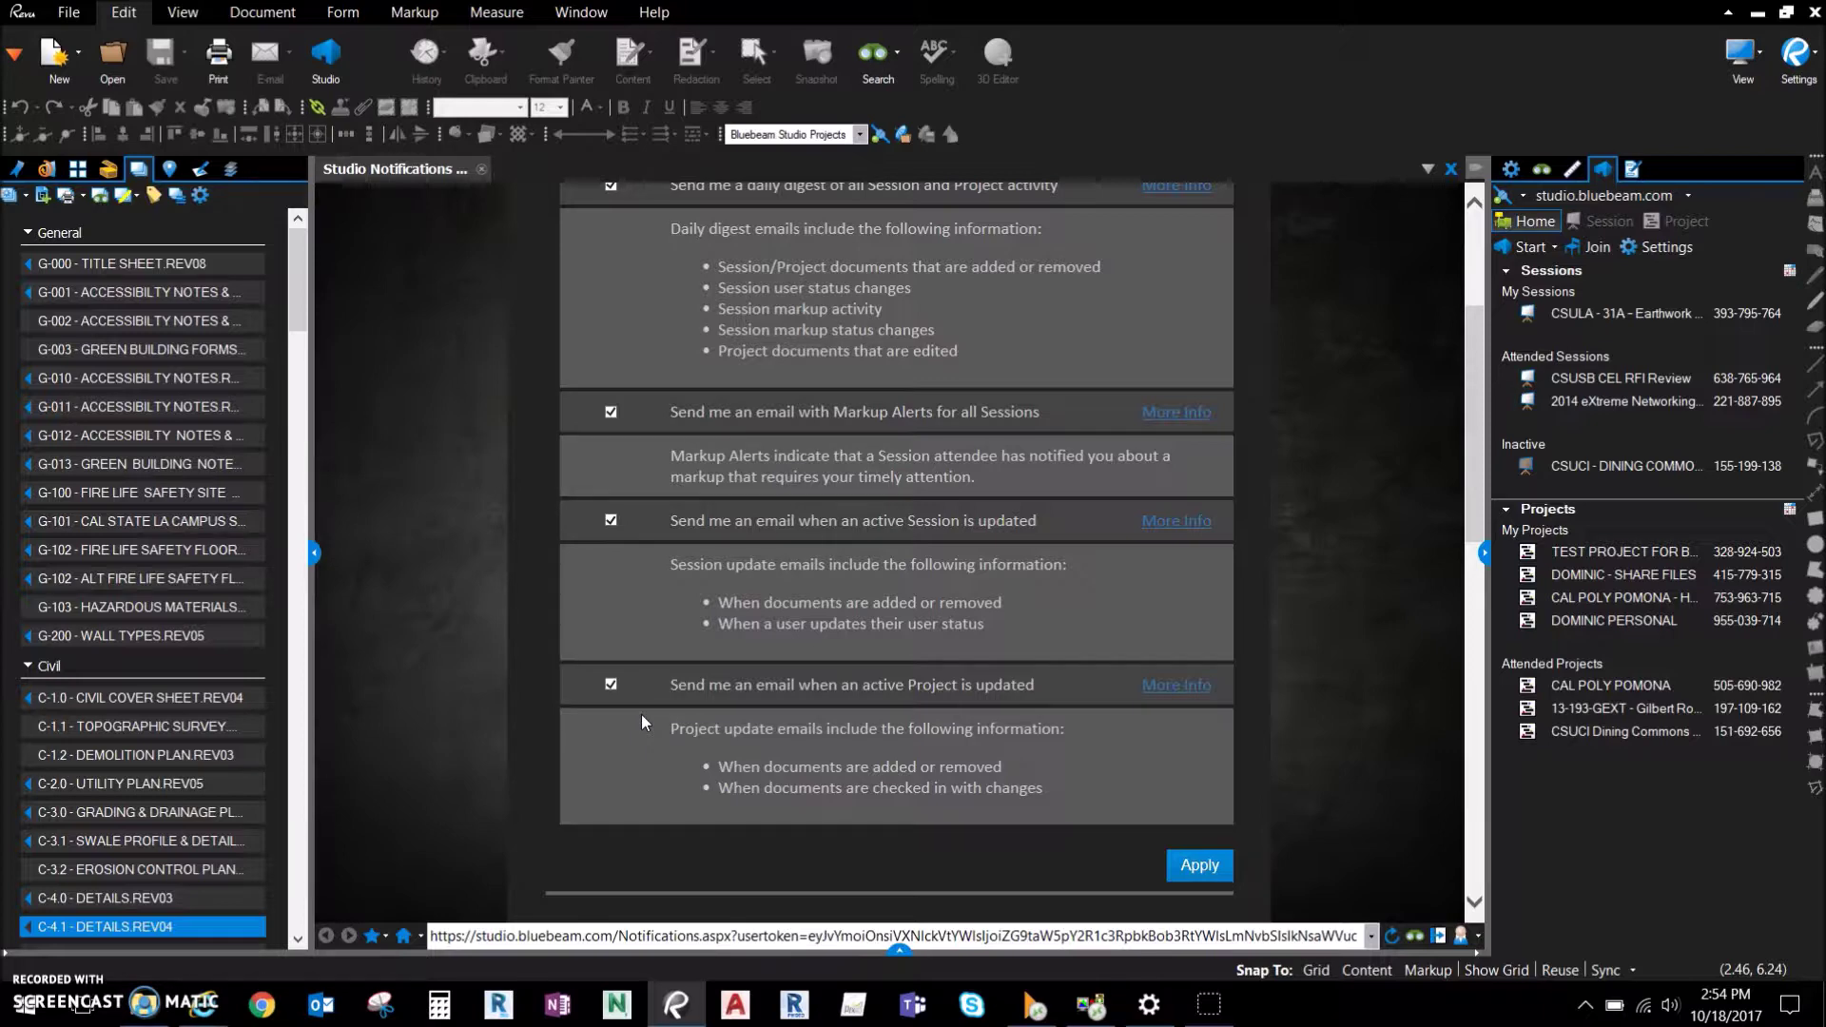
# Apply the four checked account email notification options from the Account Preferences section.
pyautogui.click(756, 772)
pyautogui.scroll(1, 1073, 780)
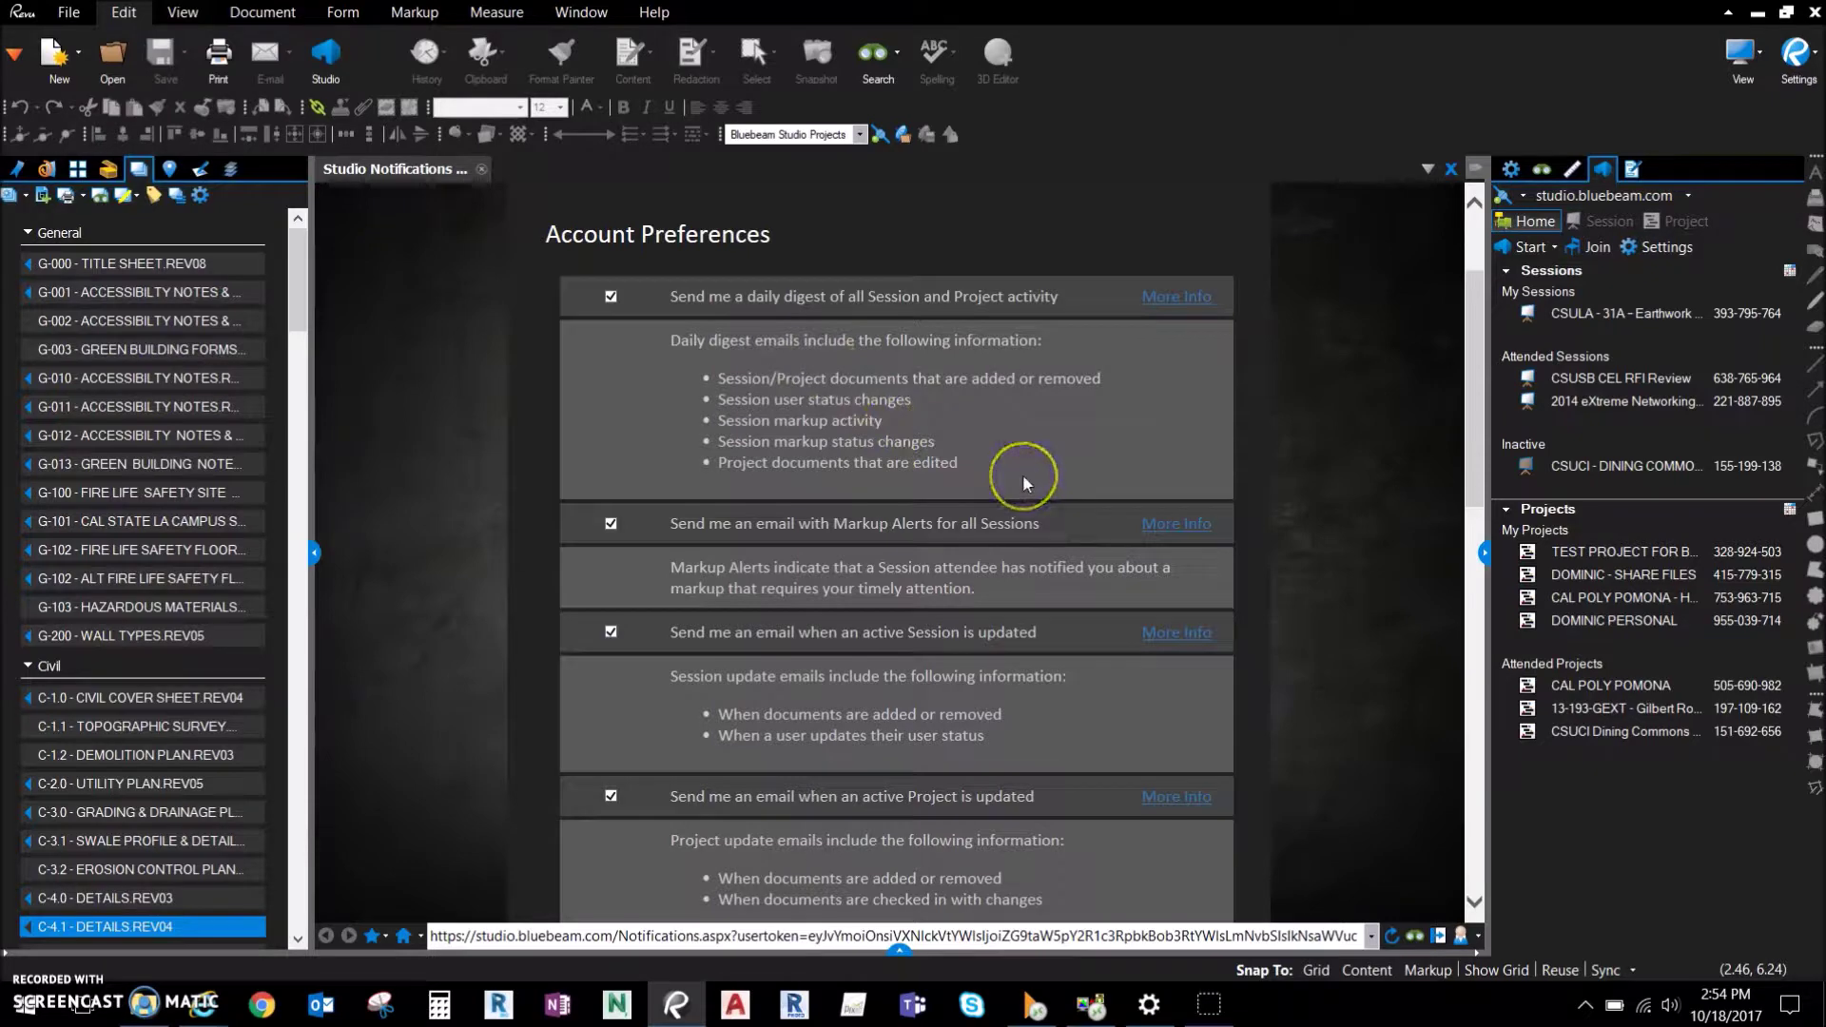
pyautogui.scroll(-1, 1023, 474)
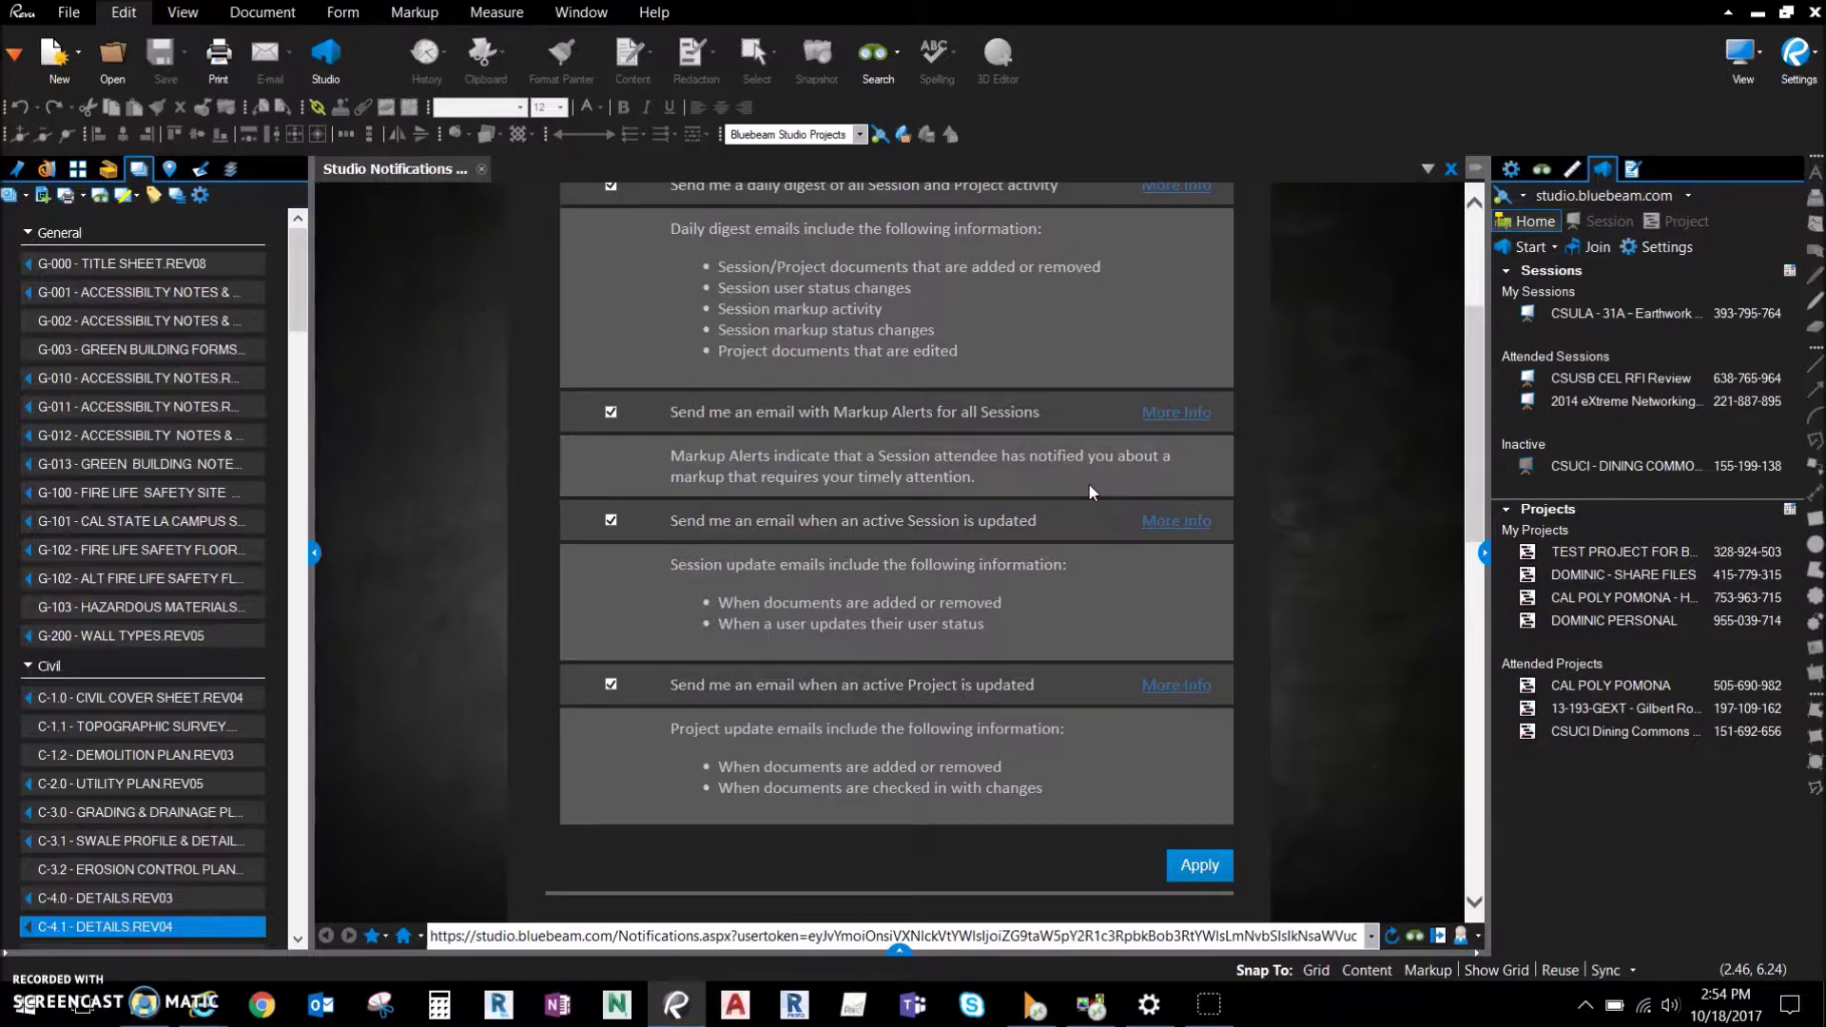
pyautogui.scroll(-2, 1090, 490)
pyautogui.scroll(-1, 1091, 491)
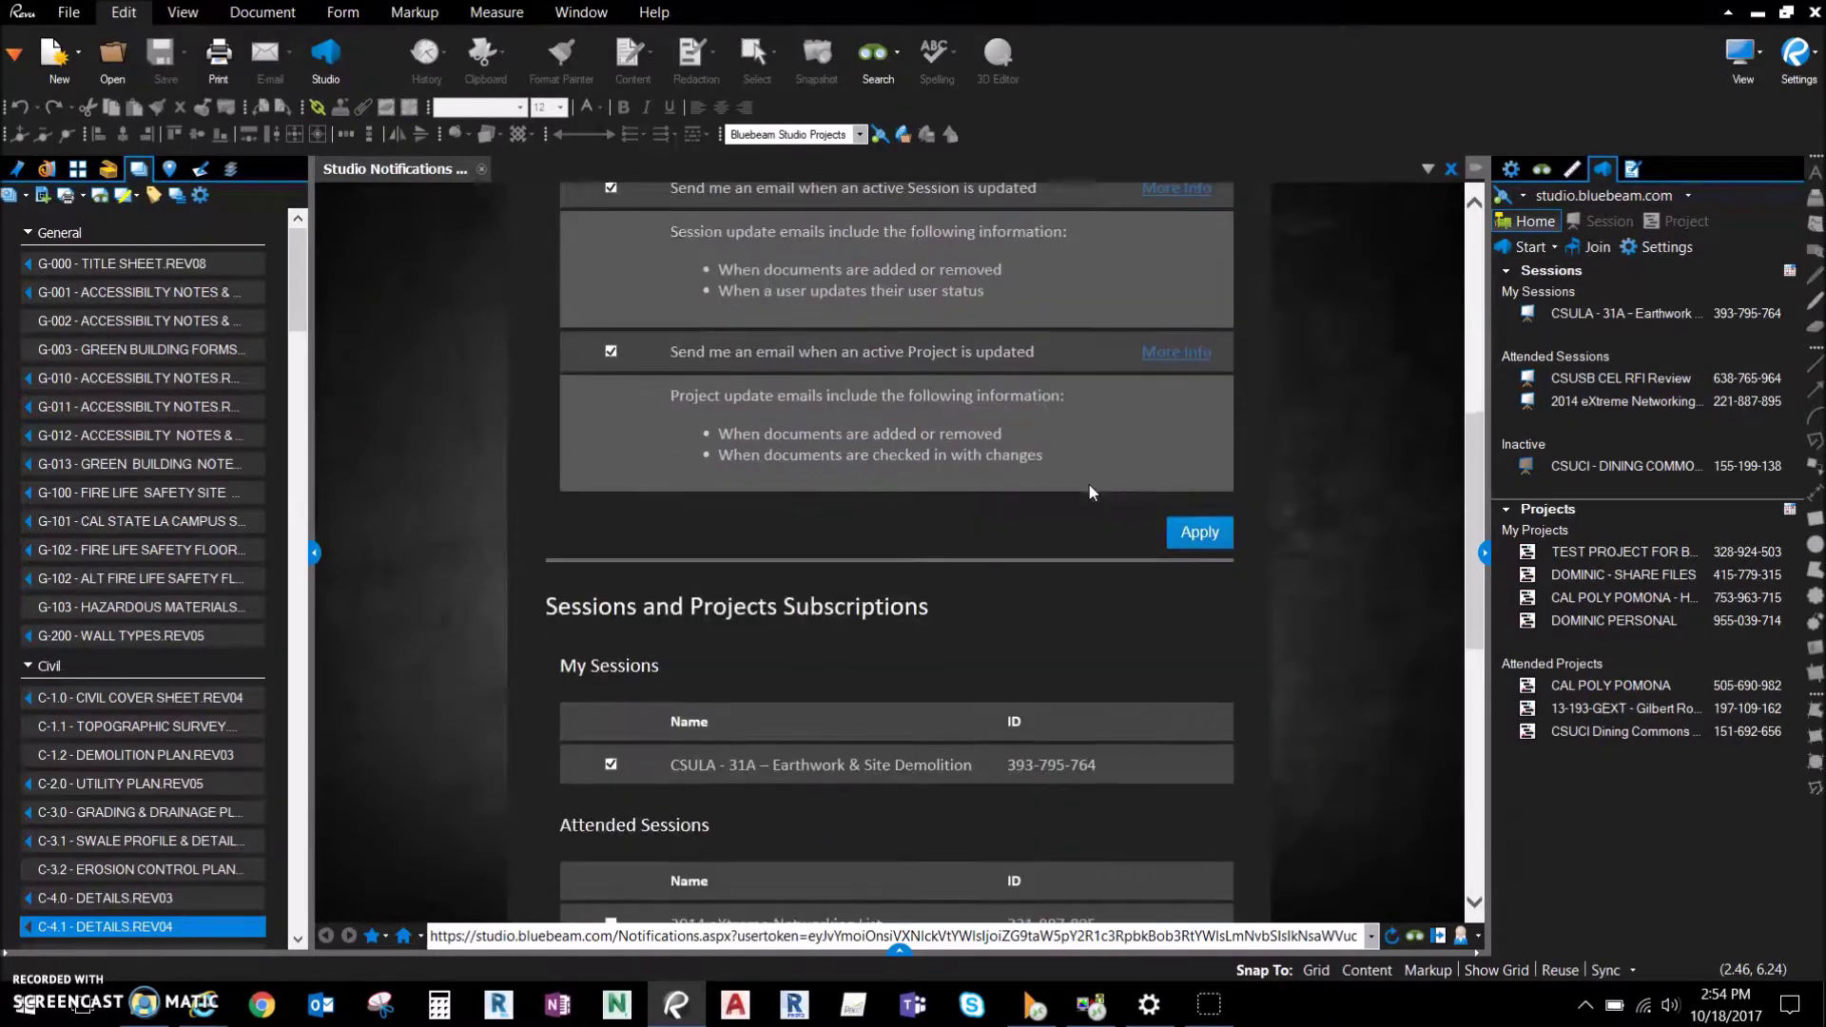
pyautogui.scroll(-1, 1090, 485)
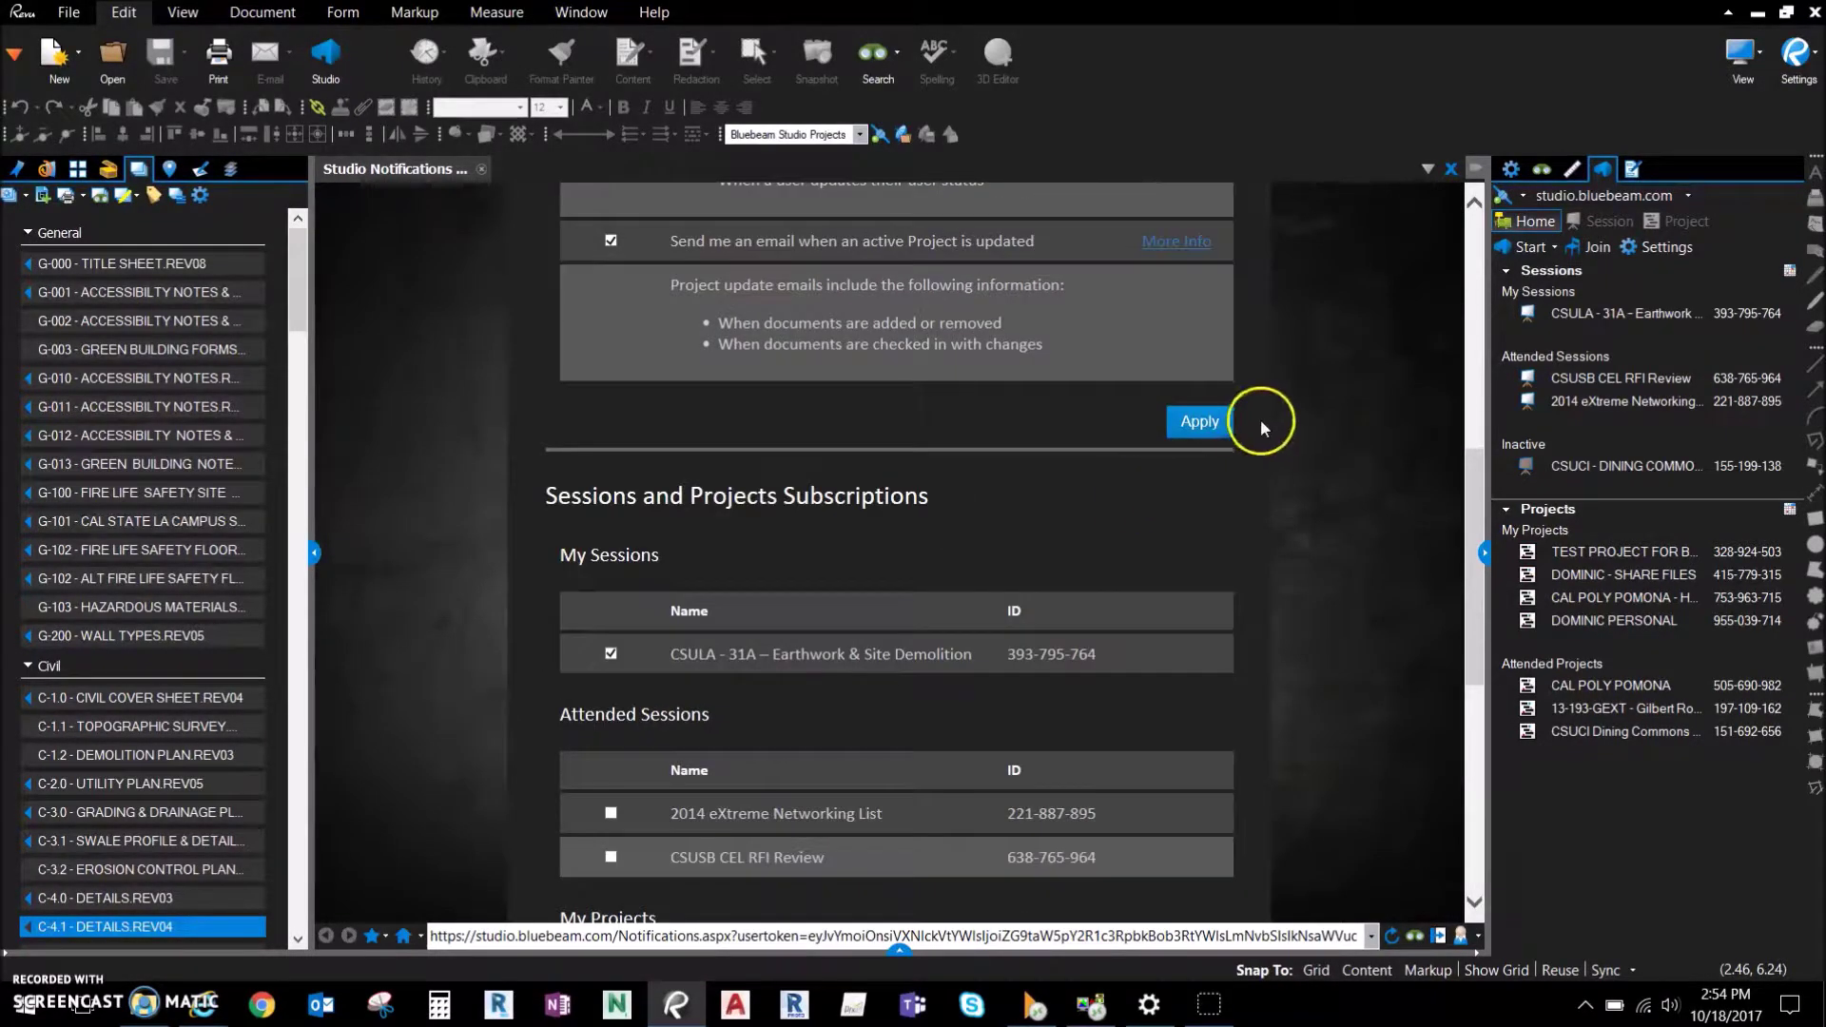
pyautogui.click(1200, 424)
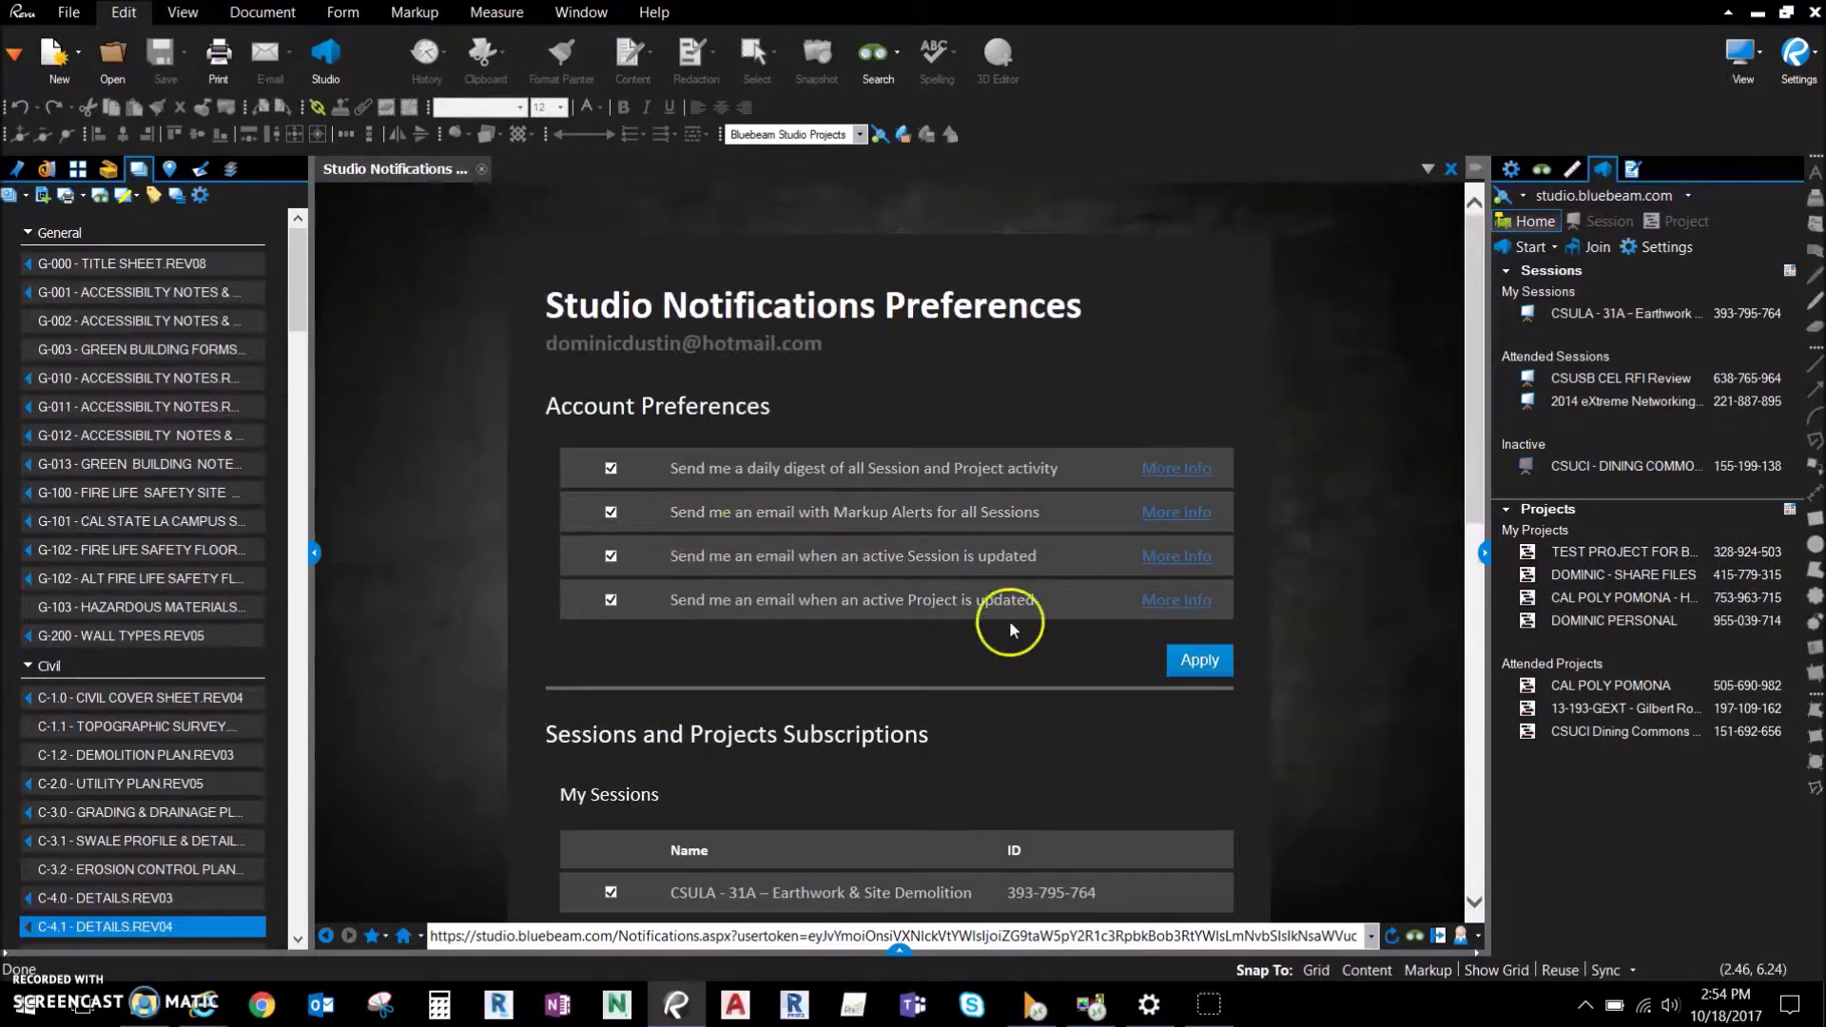
pyautogui.scroll(-2, 1018, 623)
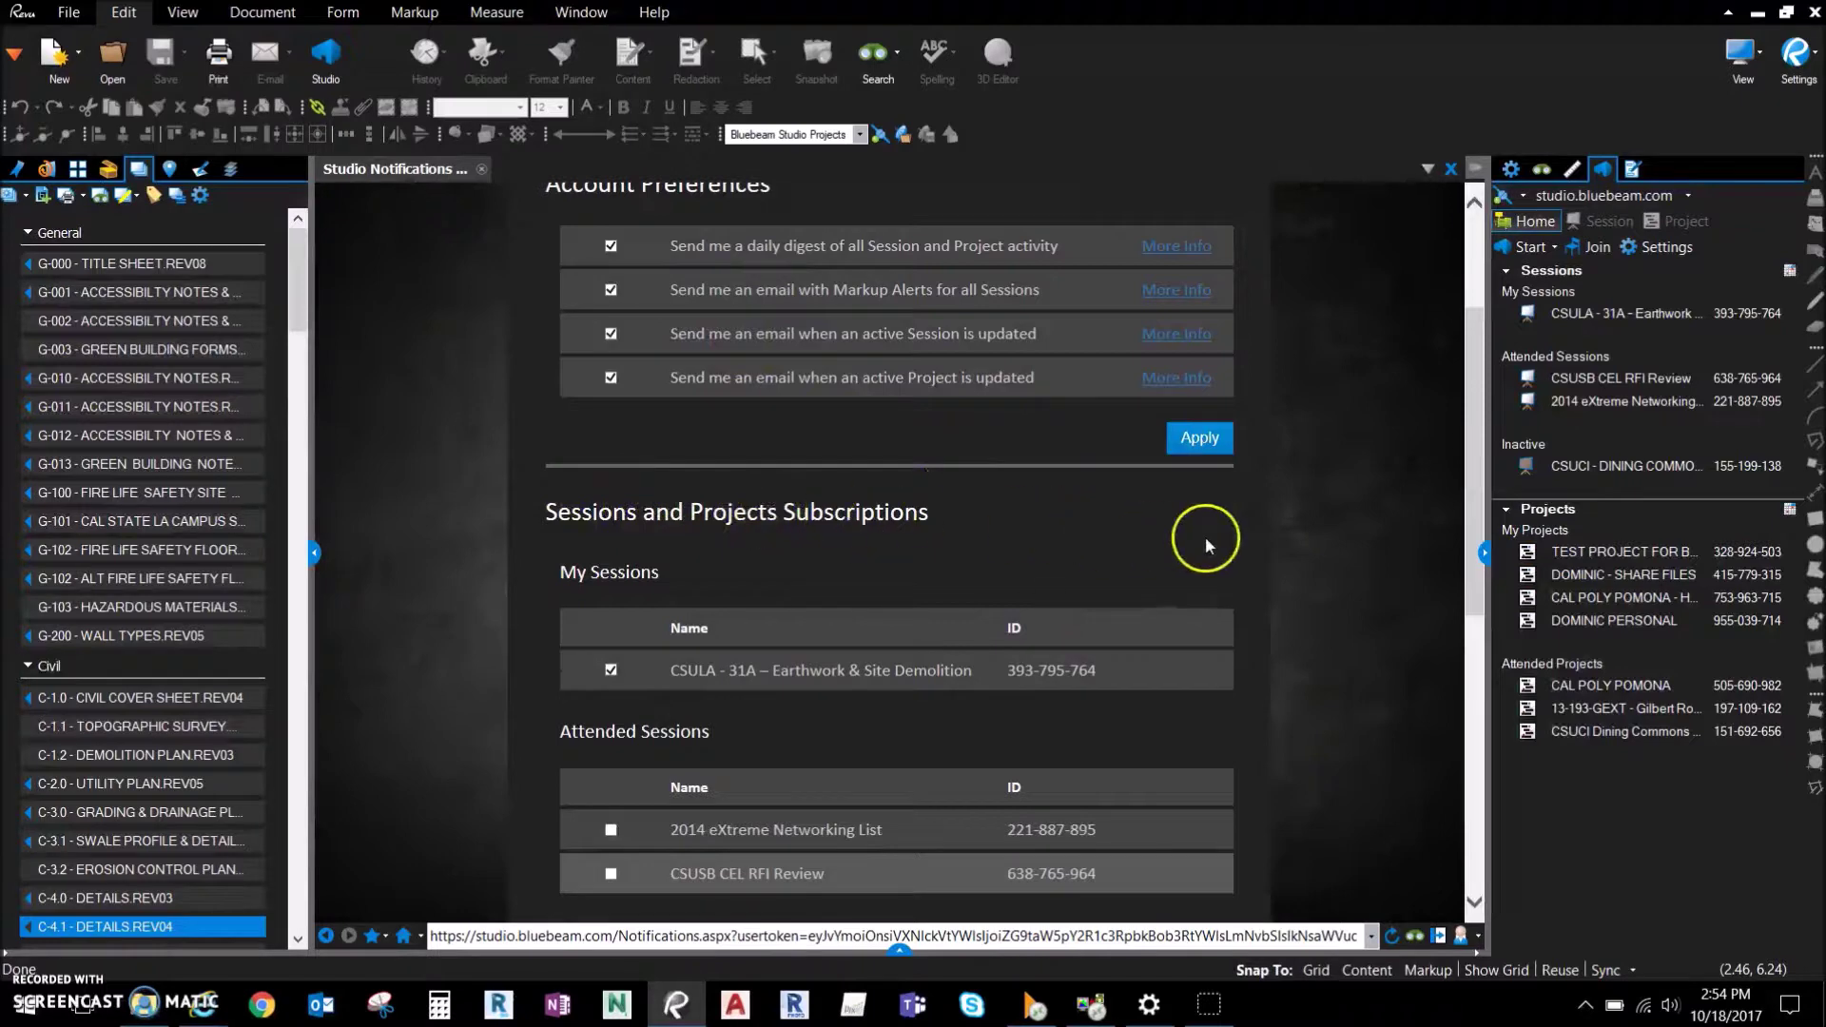
# Apply the CSUSB CEL RFI Review session subscription and close the notifications page.
pyautogui.scroll(-1, 1237, 538)
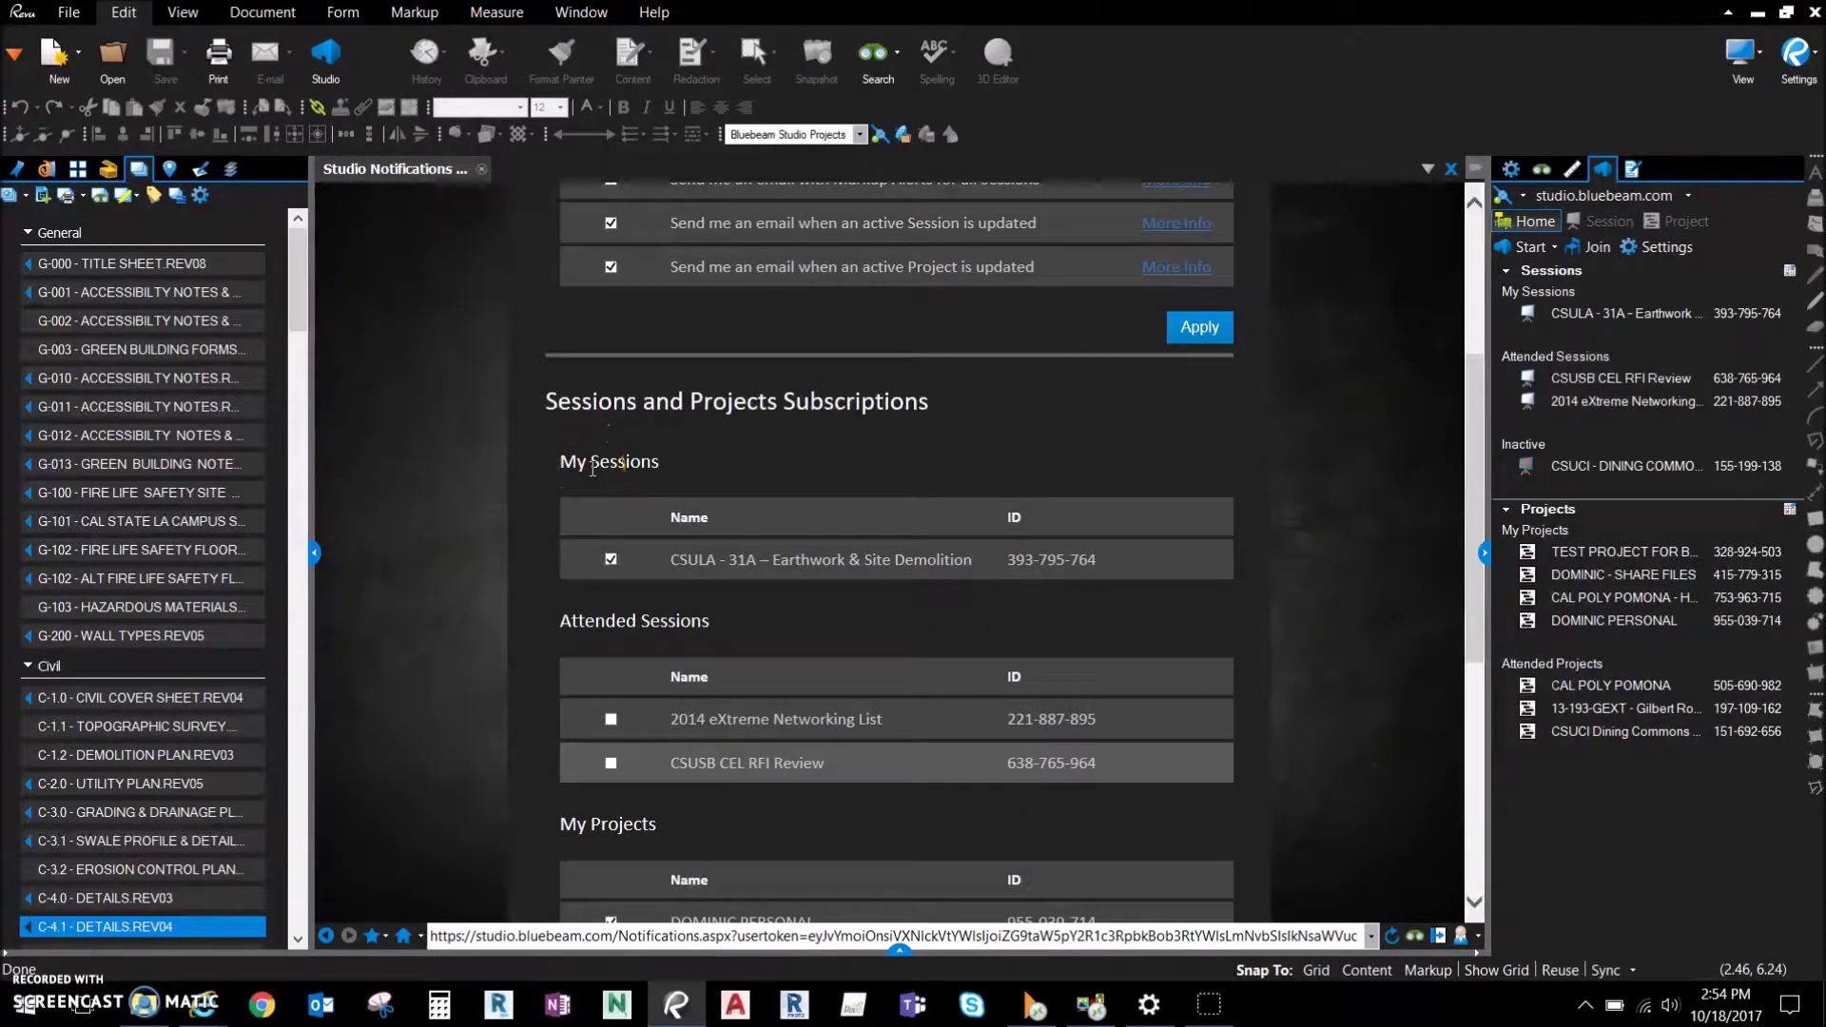
pyautogui.scroll(-2, 1269, 605)
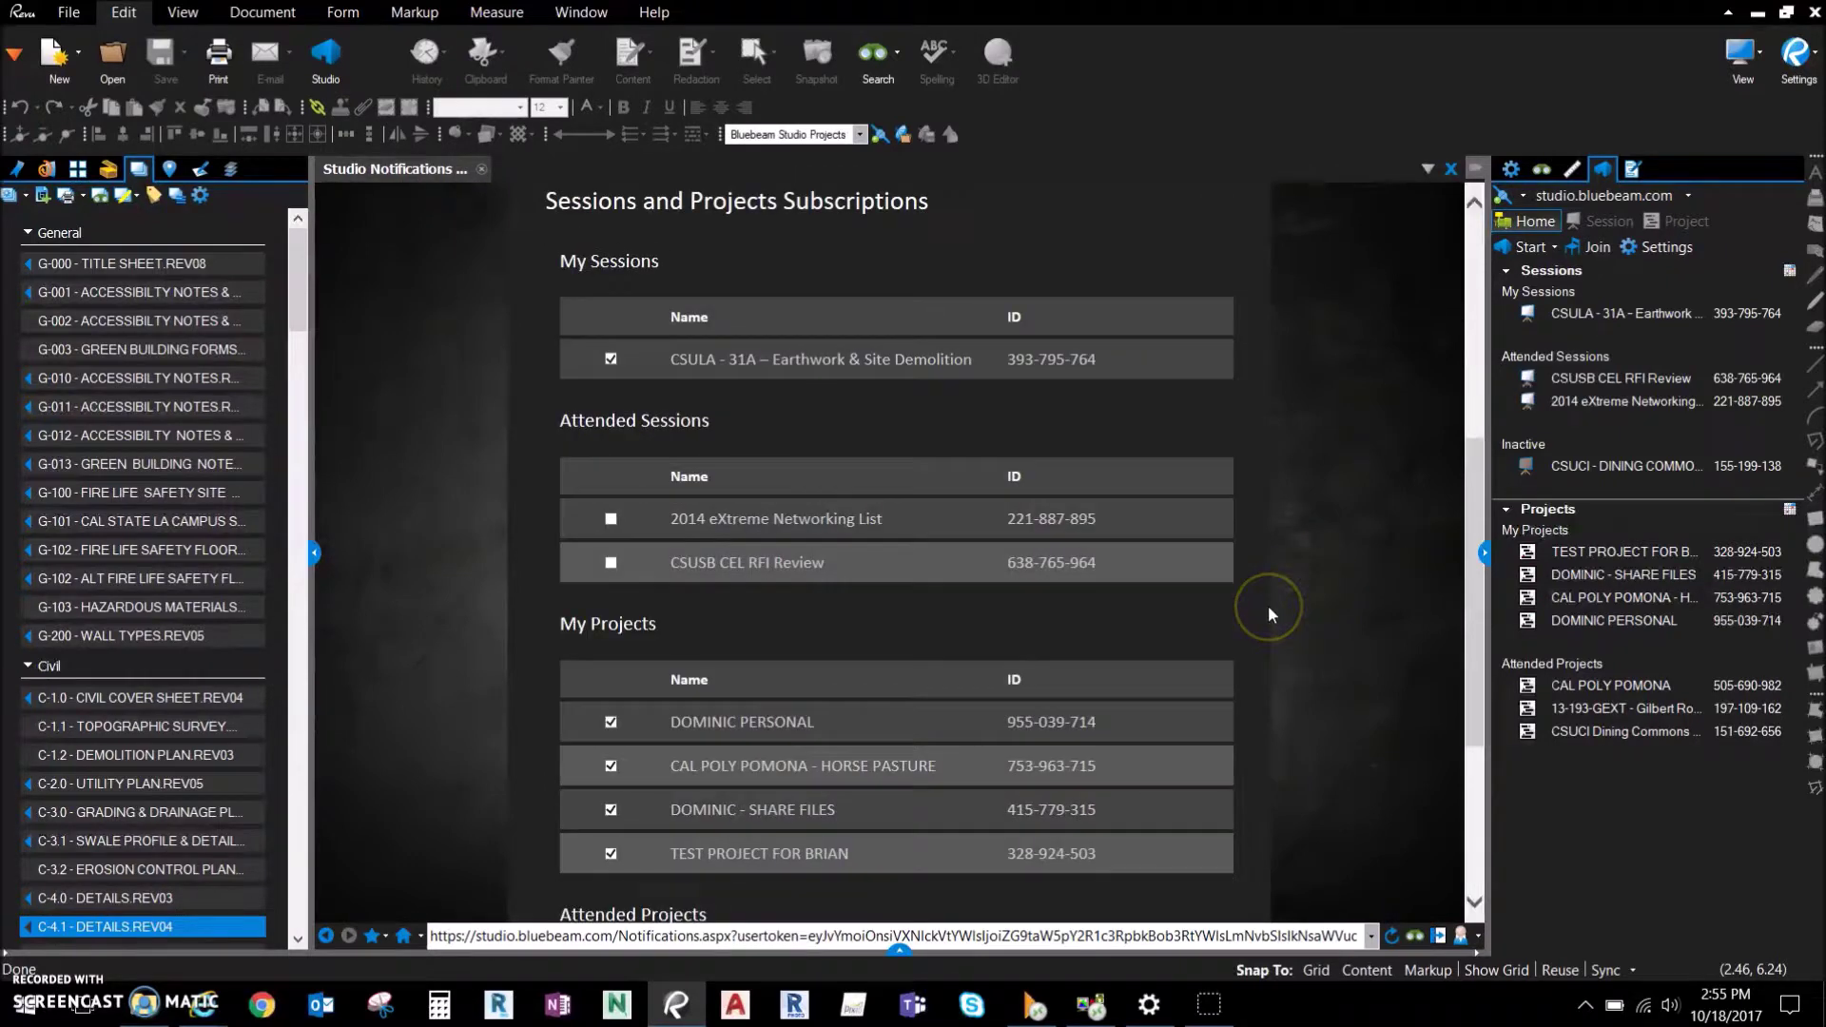
pyautogui.scroll(-1, 1269, 604)
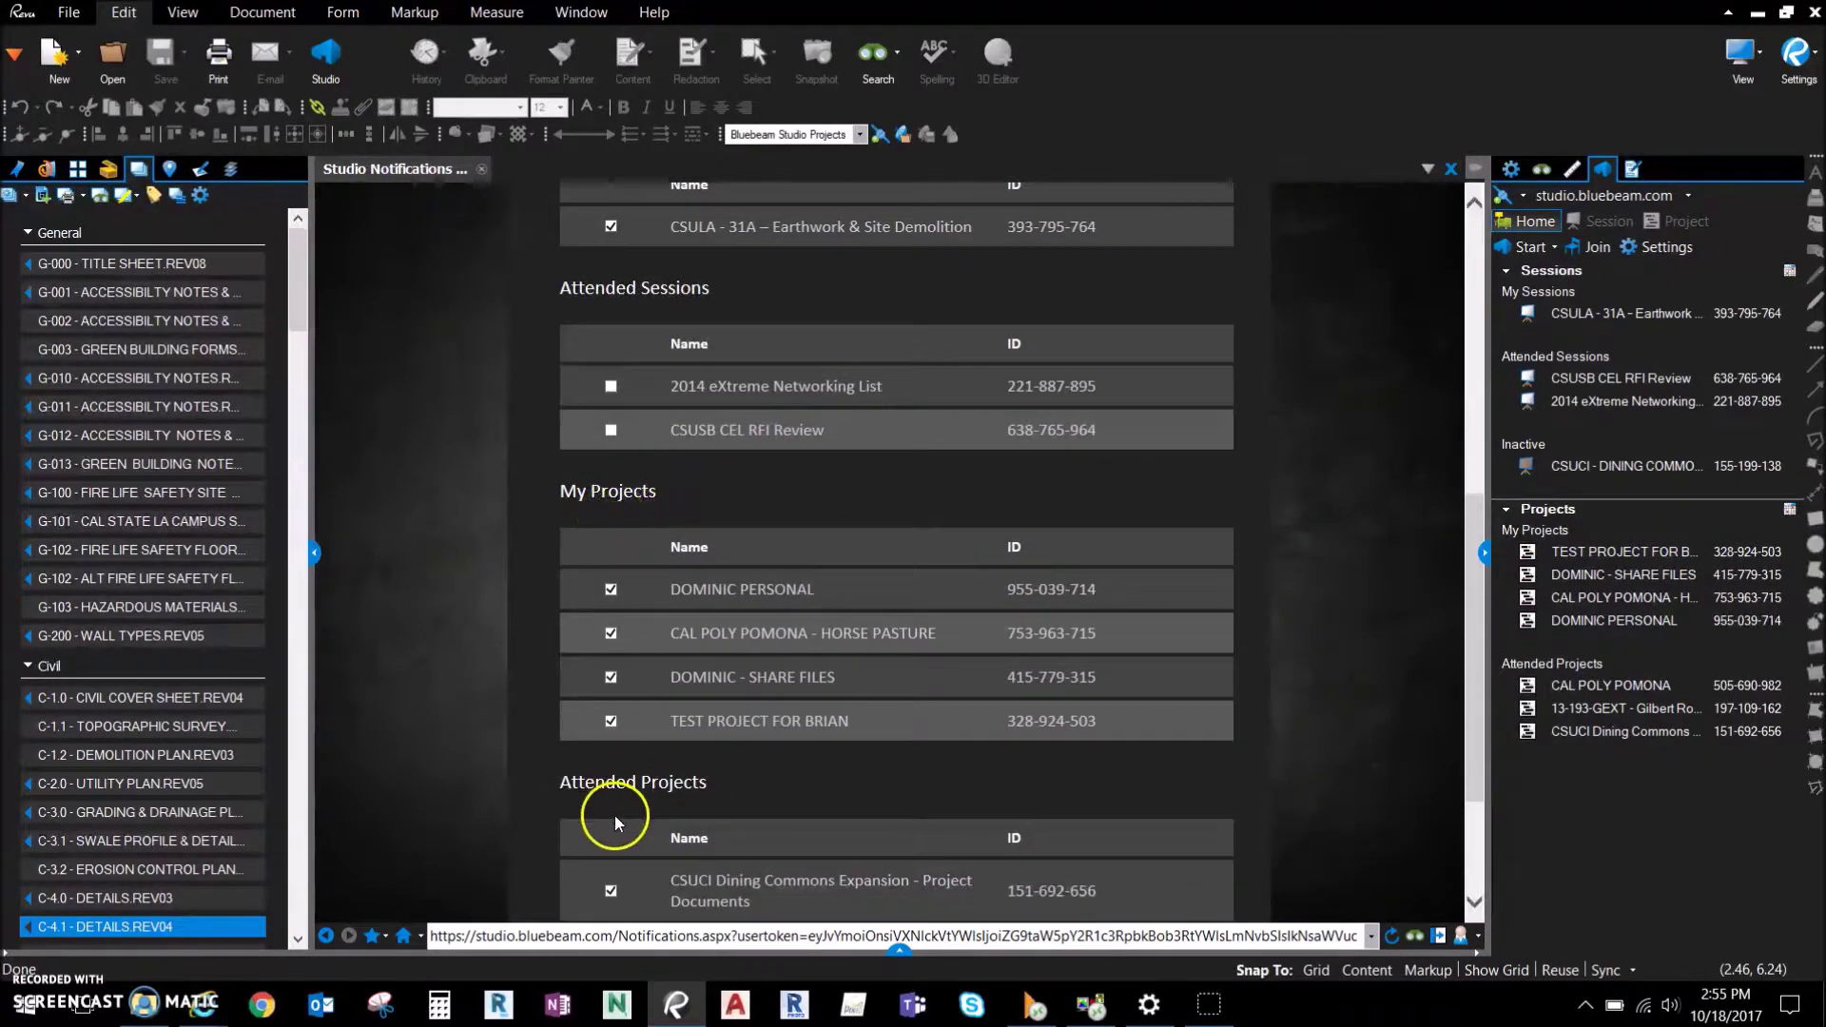
pyautogui.scroll(1, 1263, 706)
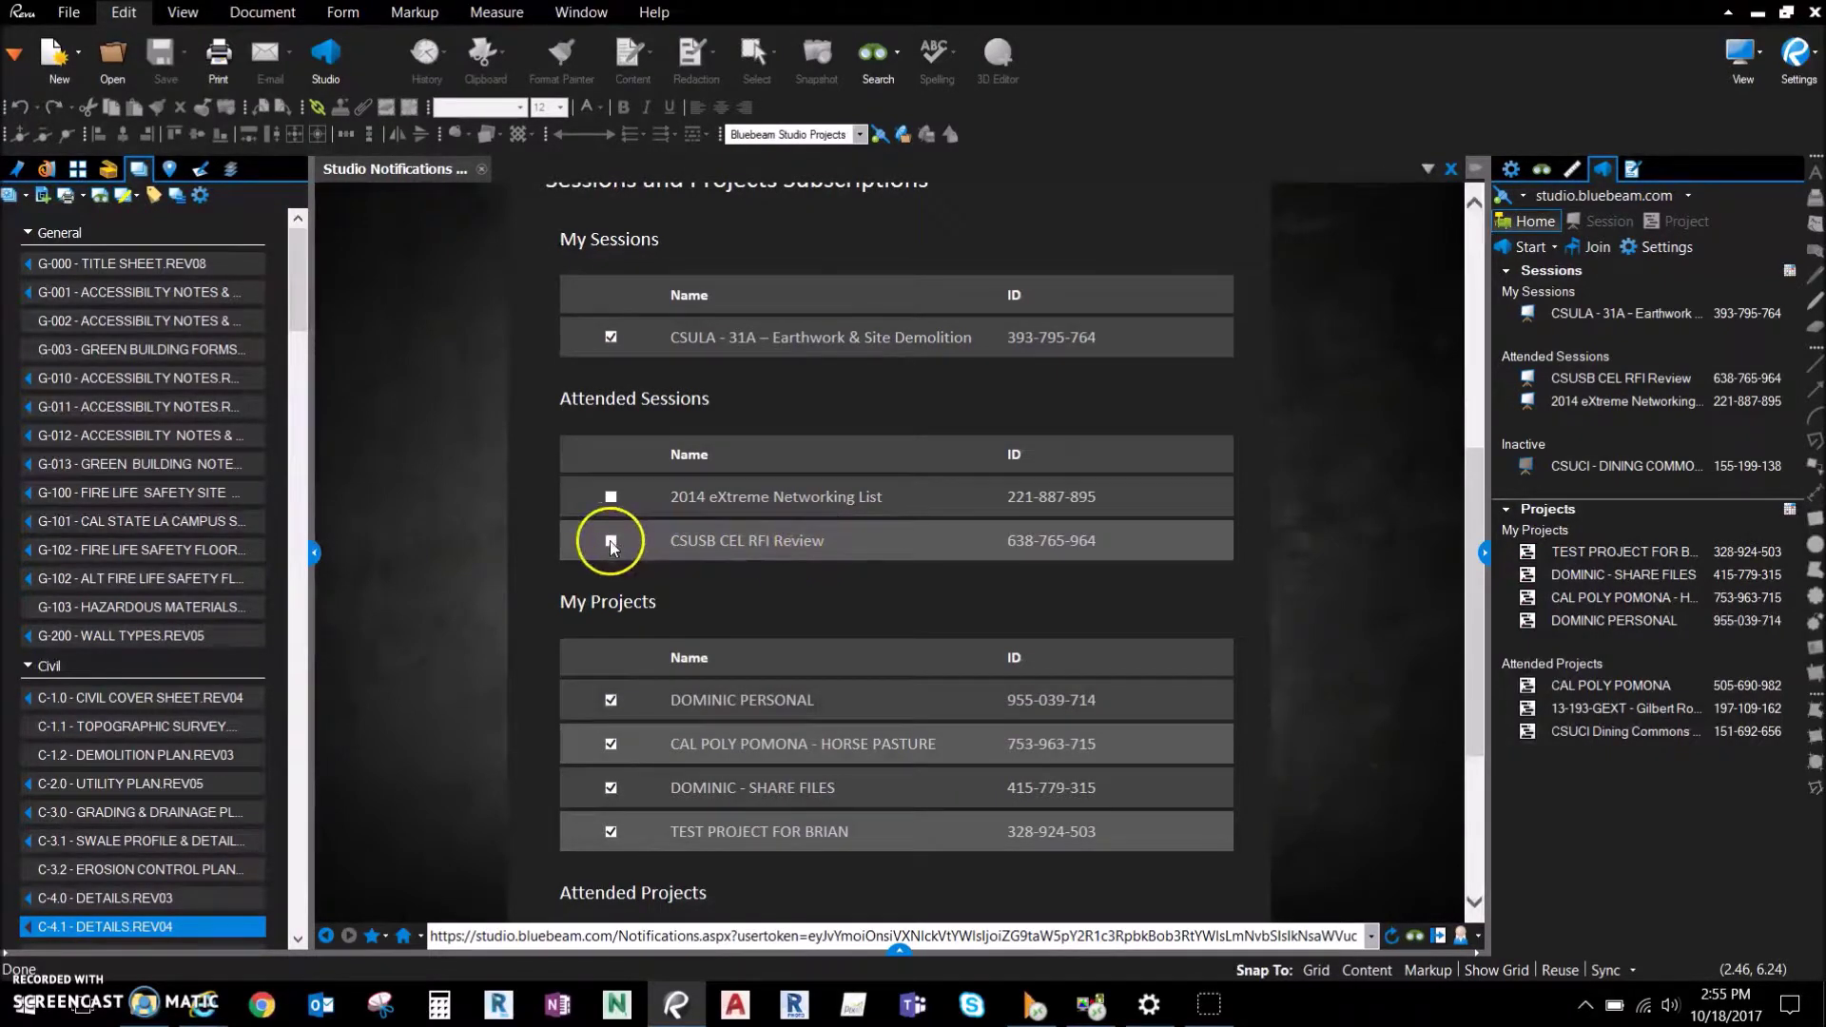
pyautogui.scroll(5, 665, 527)
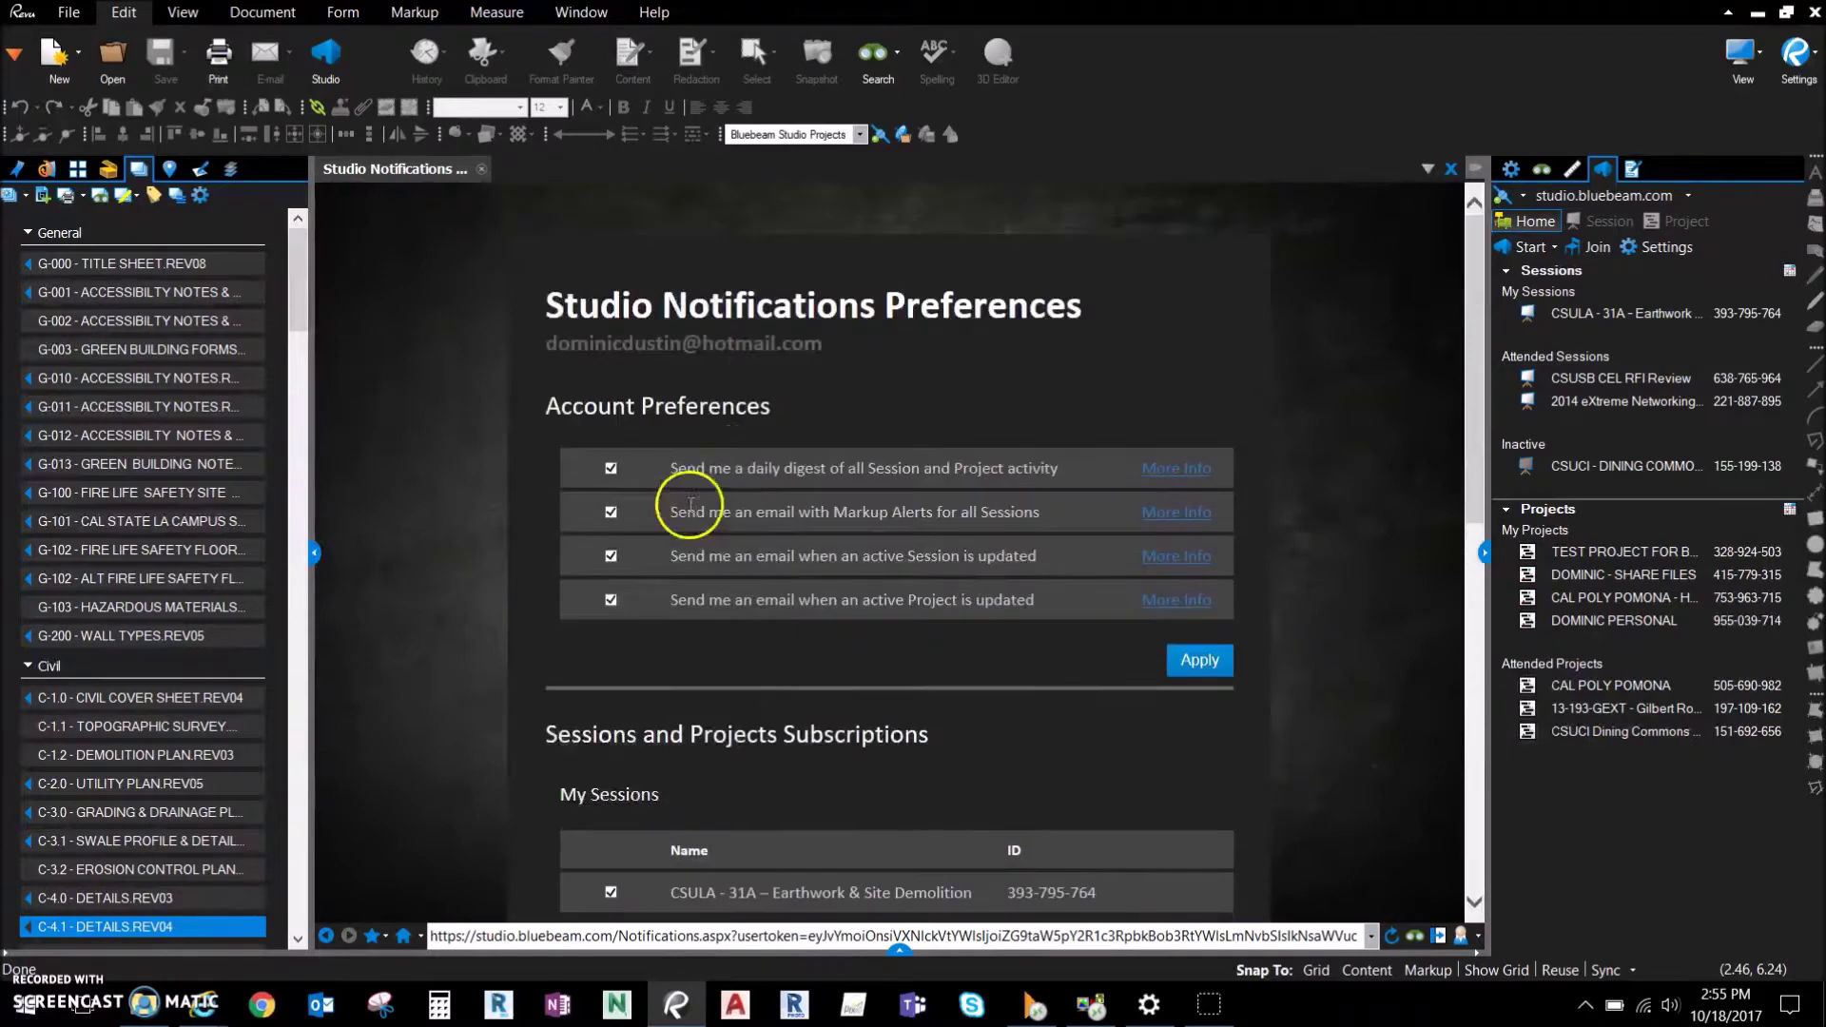
pyautogui.scroll(-5, 676, 628)
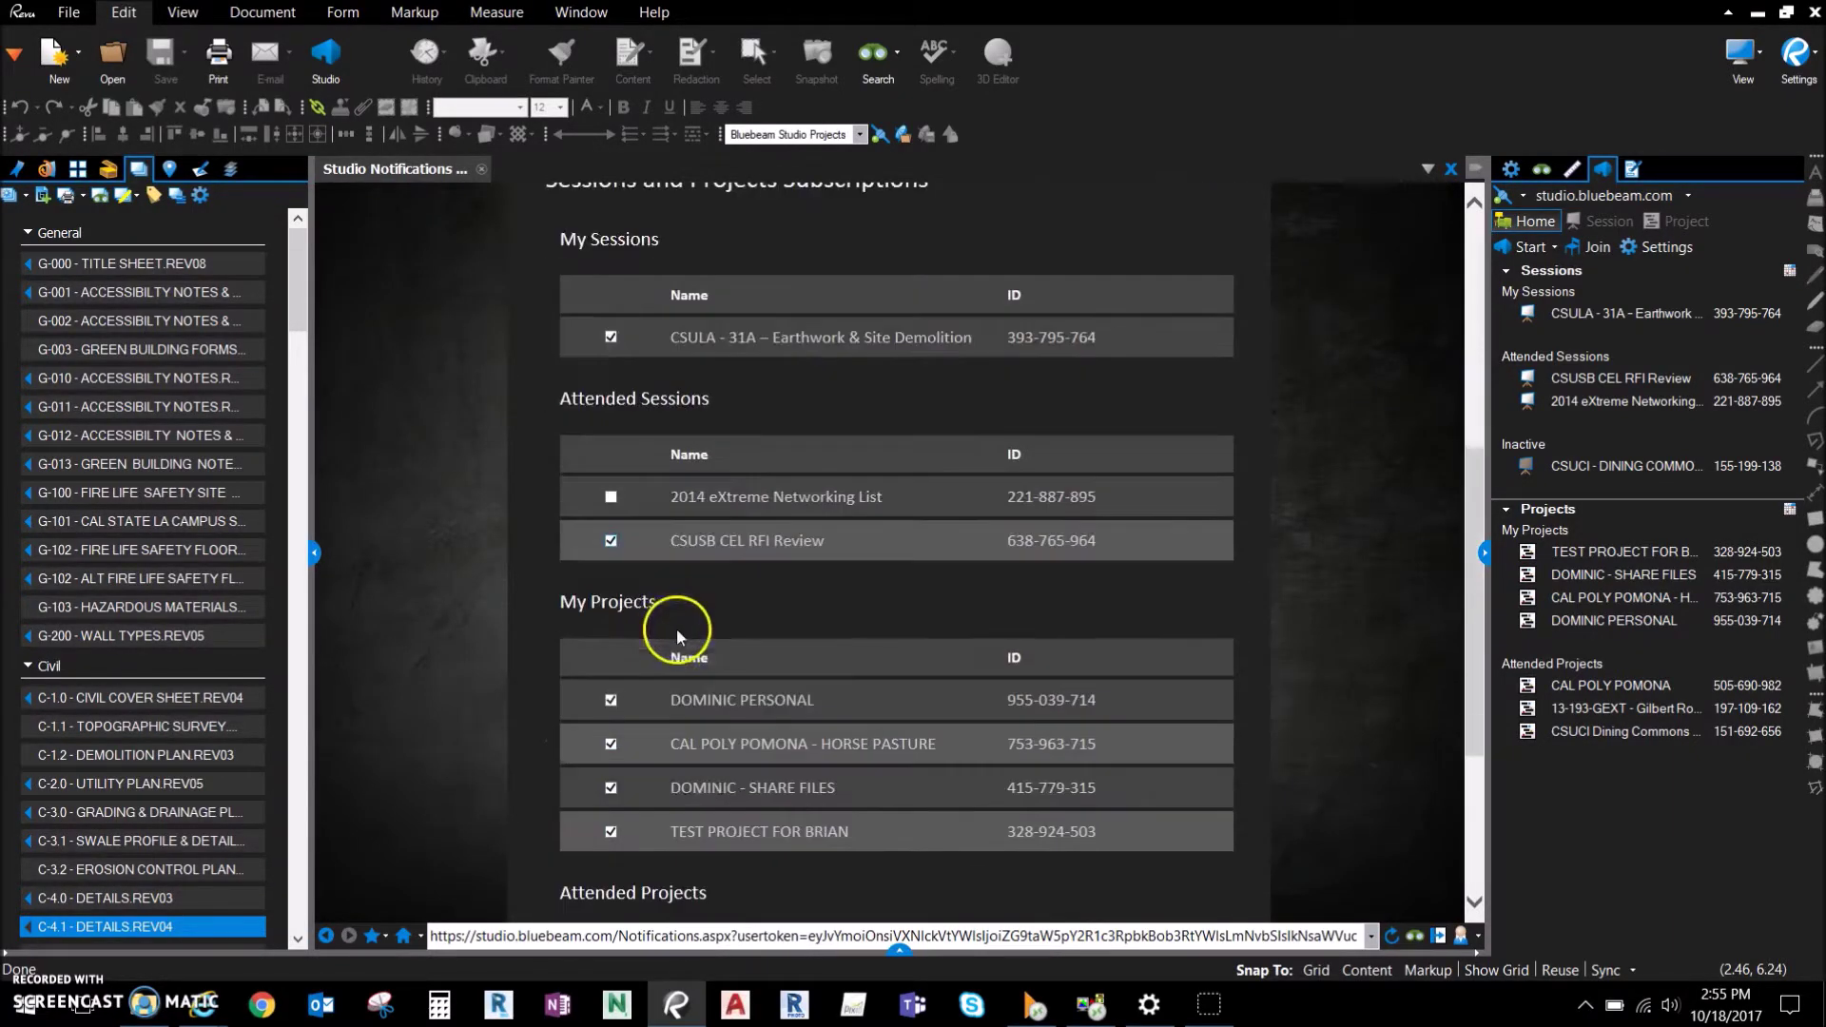
pyautogui.scroll(-3, 1263, 641)
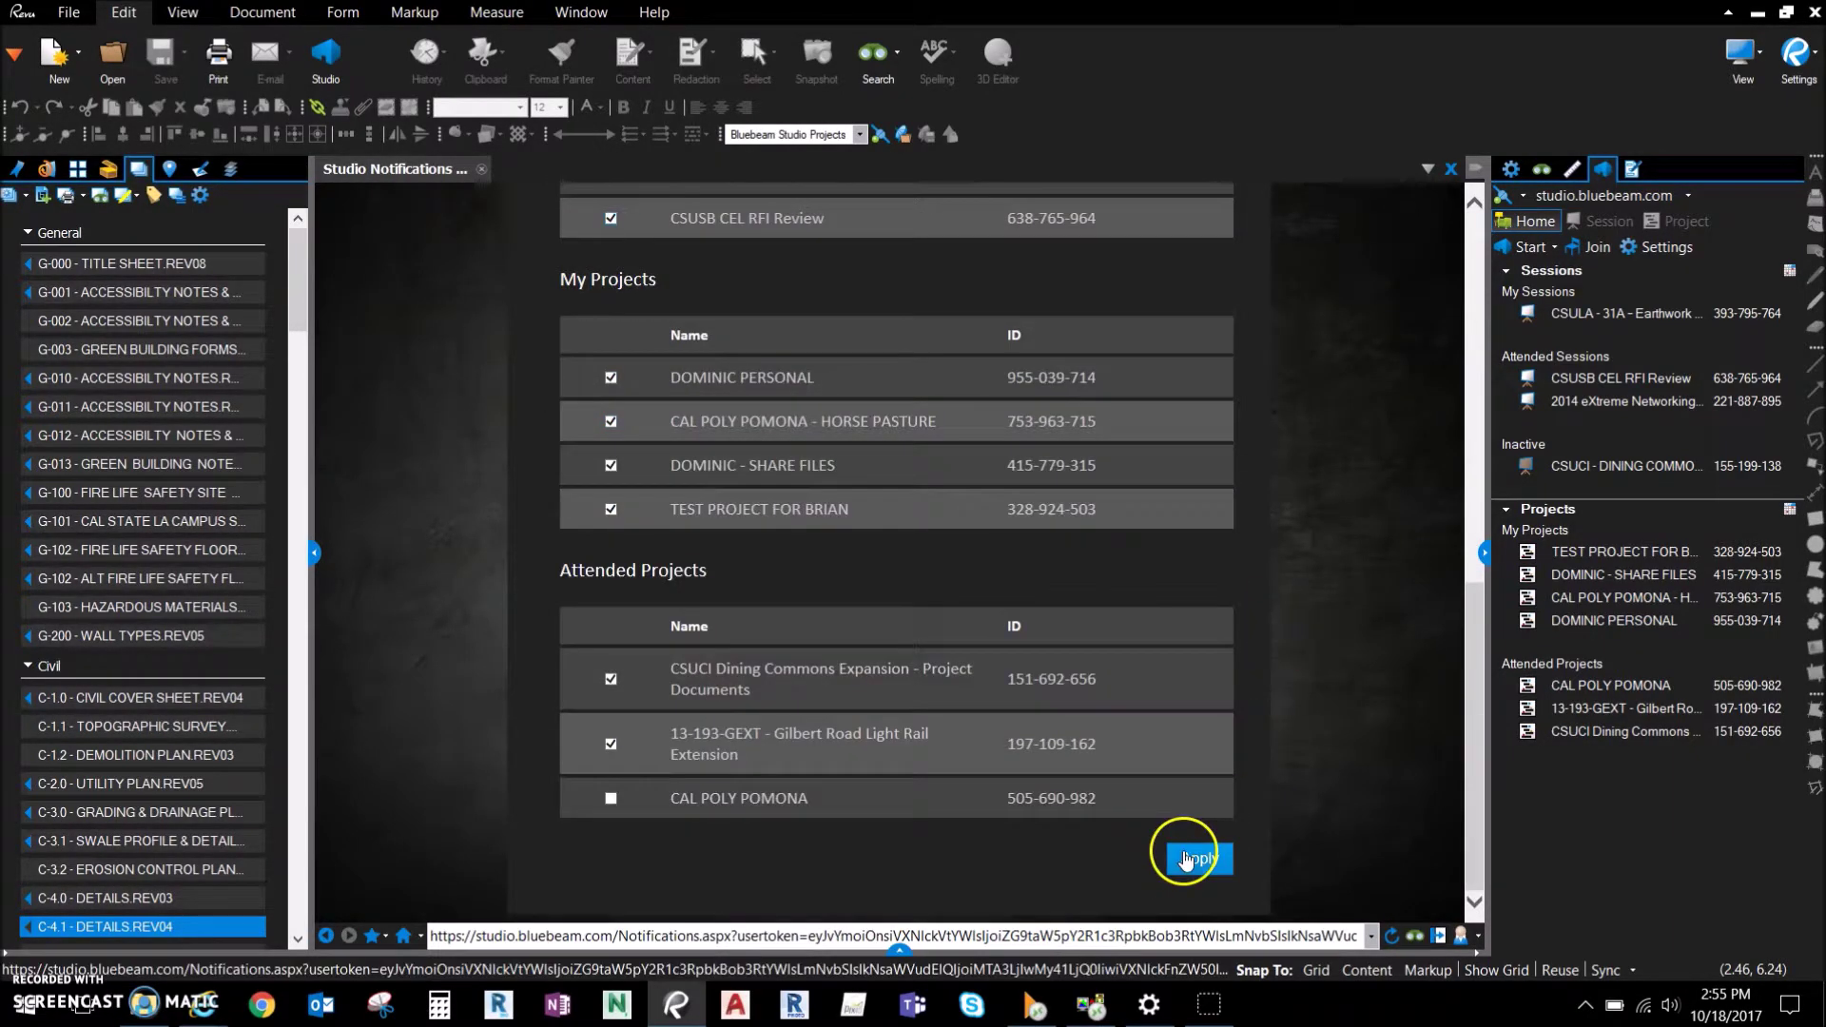
pyautogui.click(1184, 859)
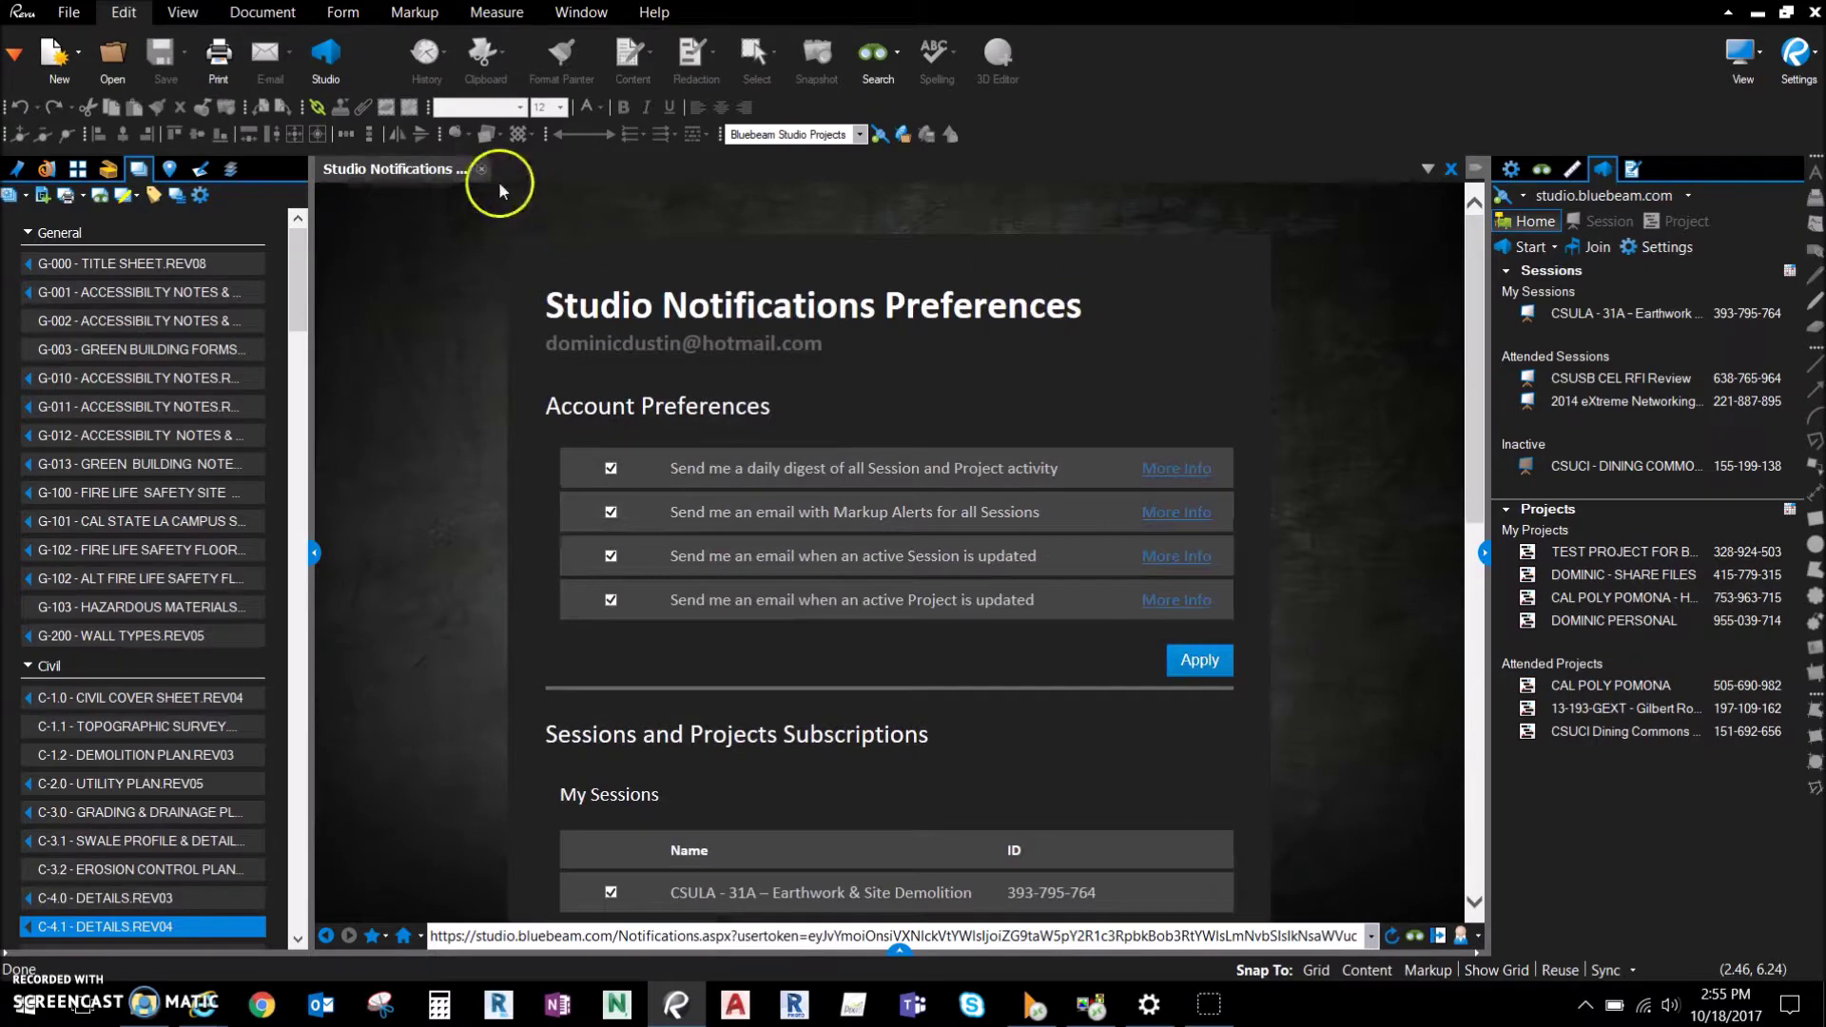
pyautogui.click(479, 170)
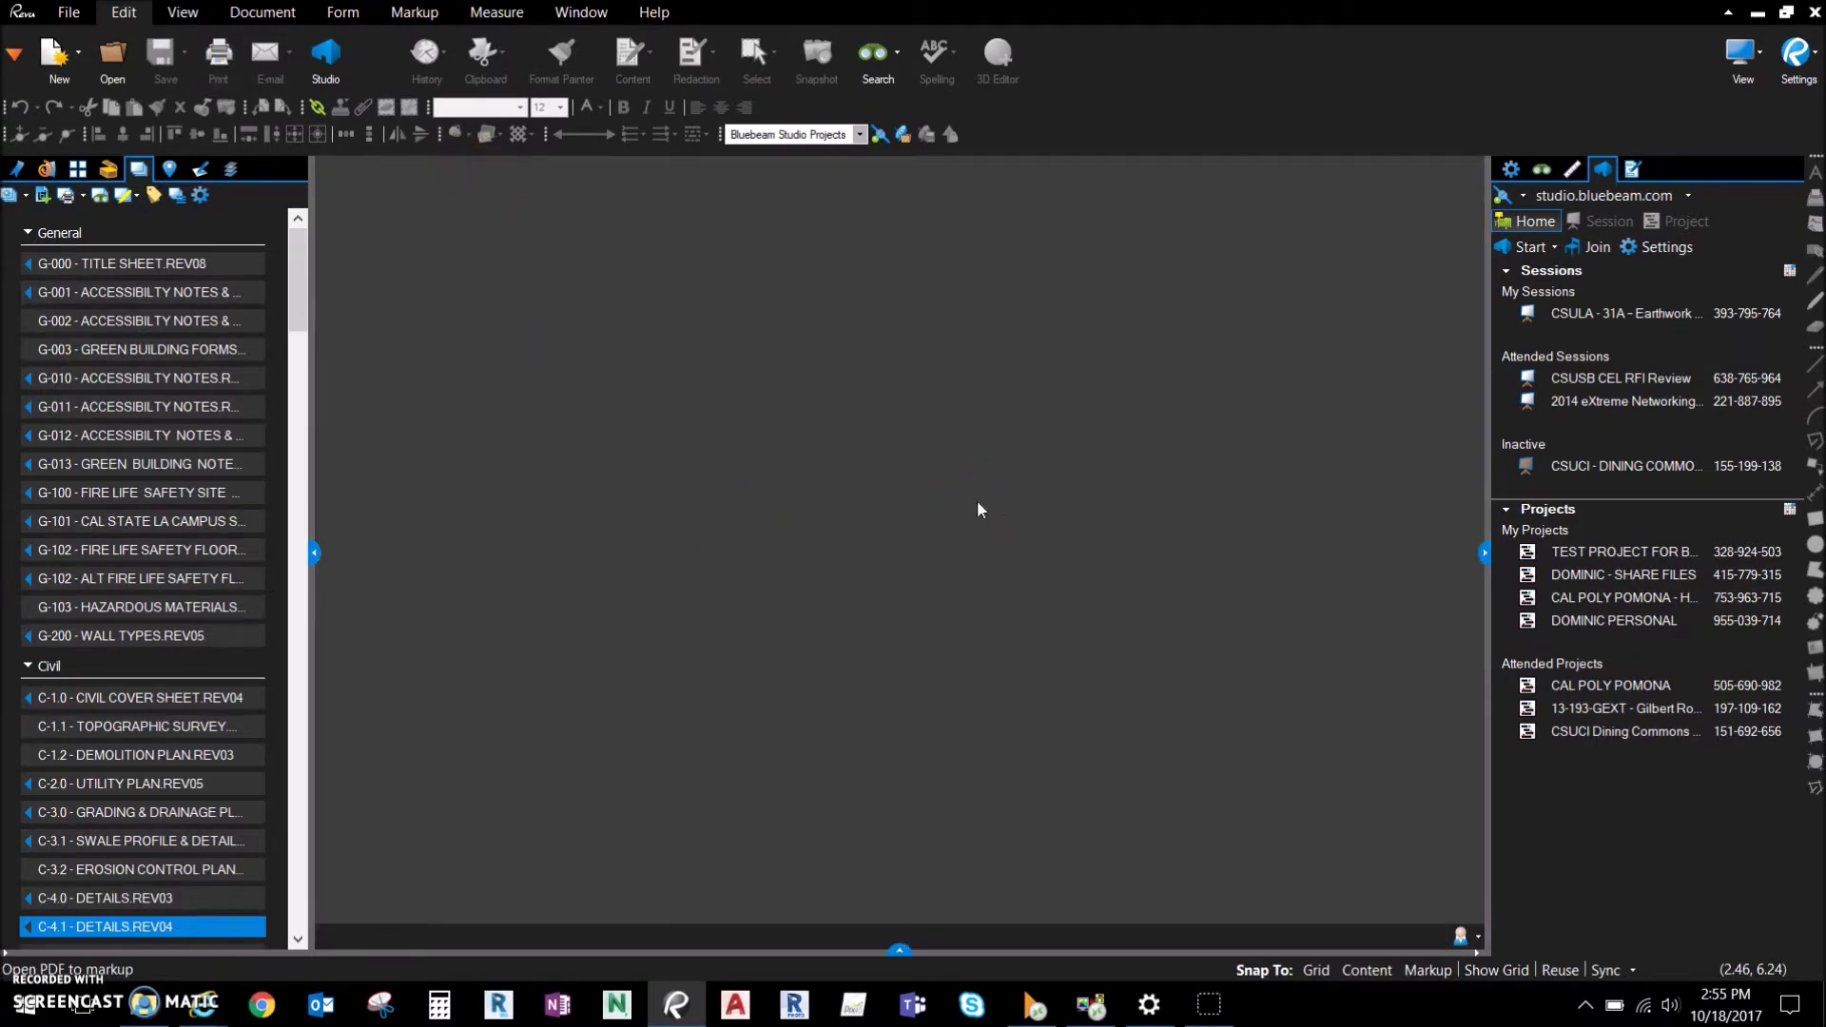